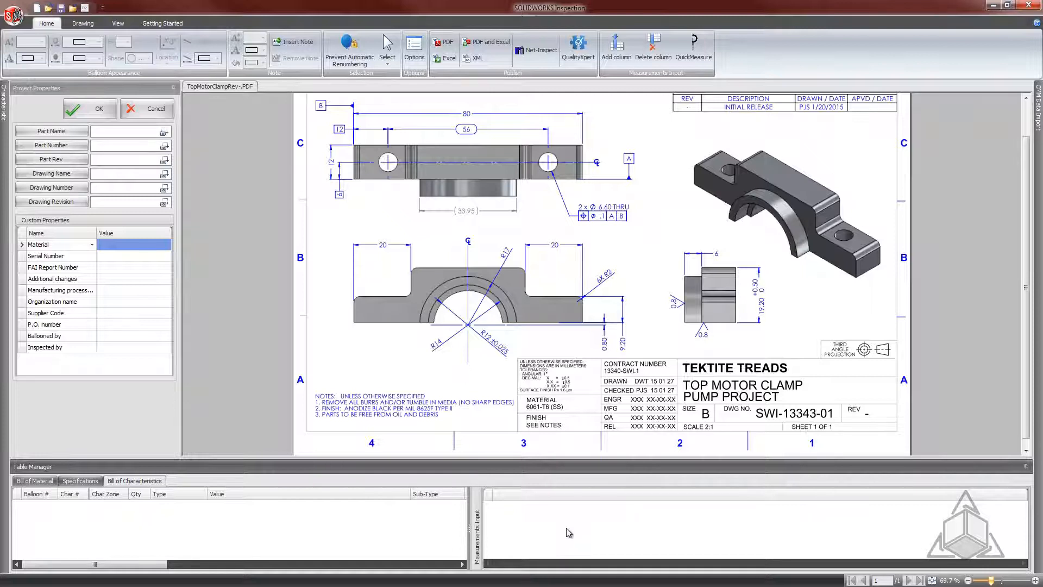
- Capture the drawing number SWI-13343-01 from the title block into the project's Drawing Number property
mouse_move(1038, 117)
click(164, 188)
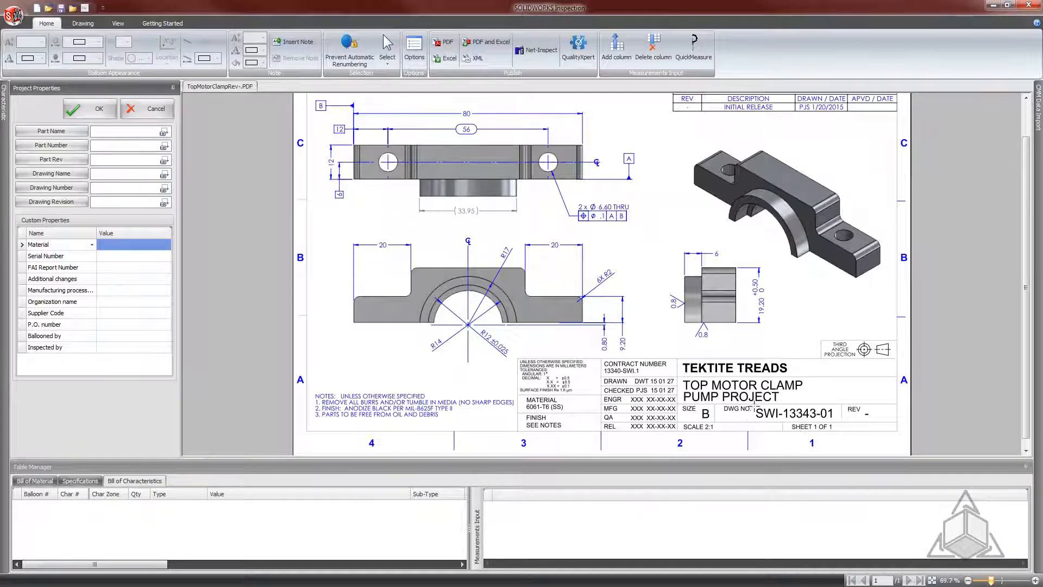
drag(754, 406, 835, 419)
text(I-13343-01)
- Capture TEKTITE TREADS from the title block as the Organization name and accept the project properties
click(125, 302)
click(165, 303)
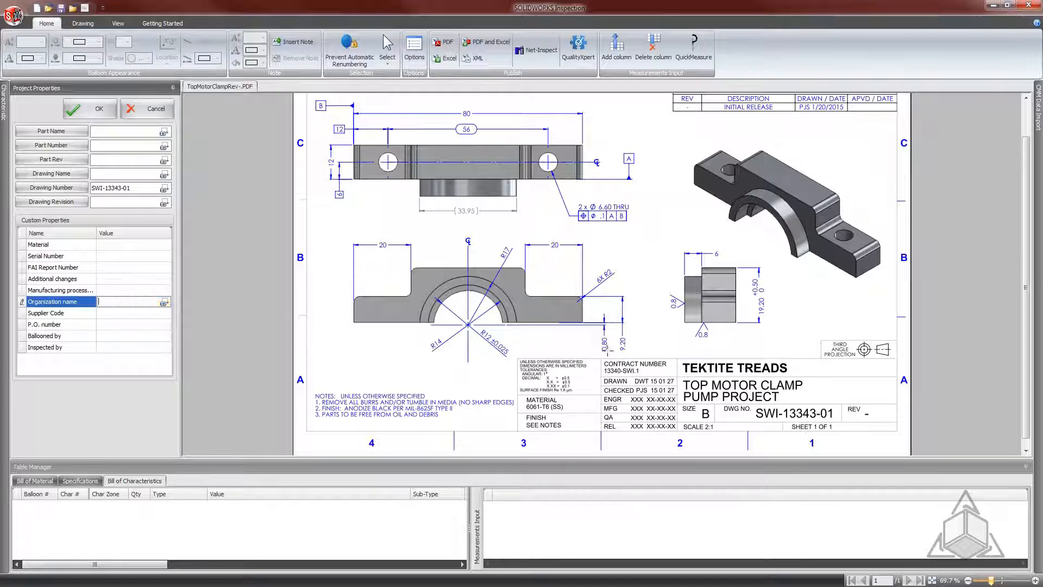
drag(683, 360, 797, 381)
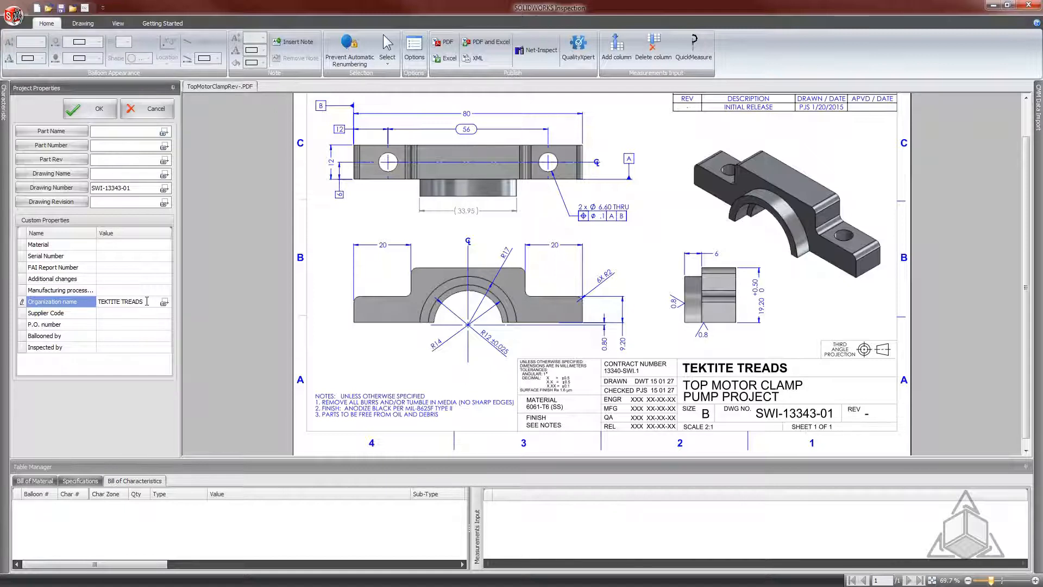
click(88, 109)
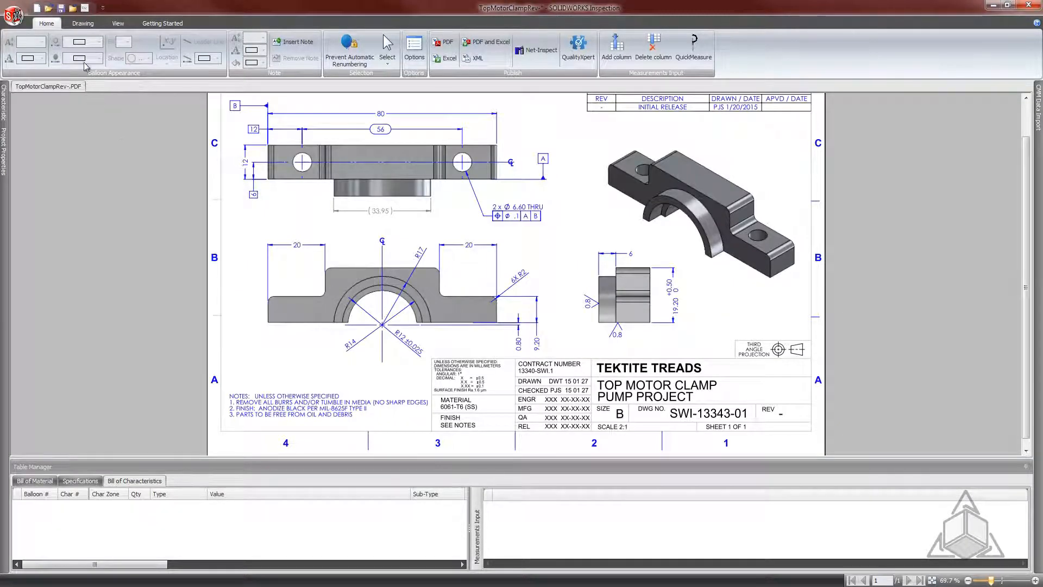
- Extract the left 20 linear dimension above the front view as the first ballooned characteristic
click(81, 24)
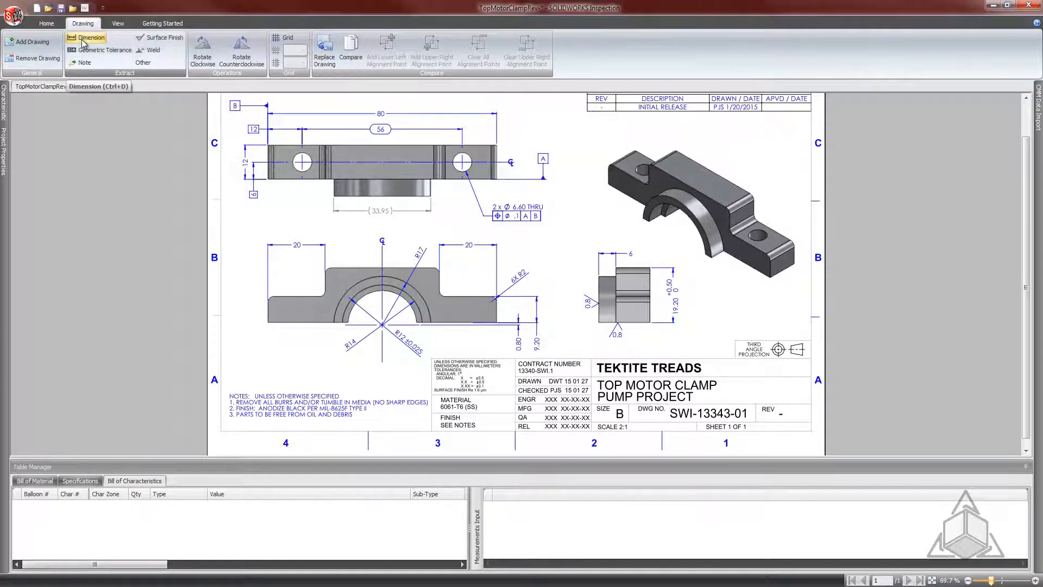
click(87, 37)
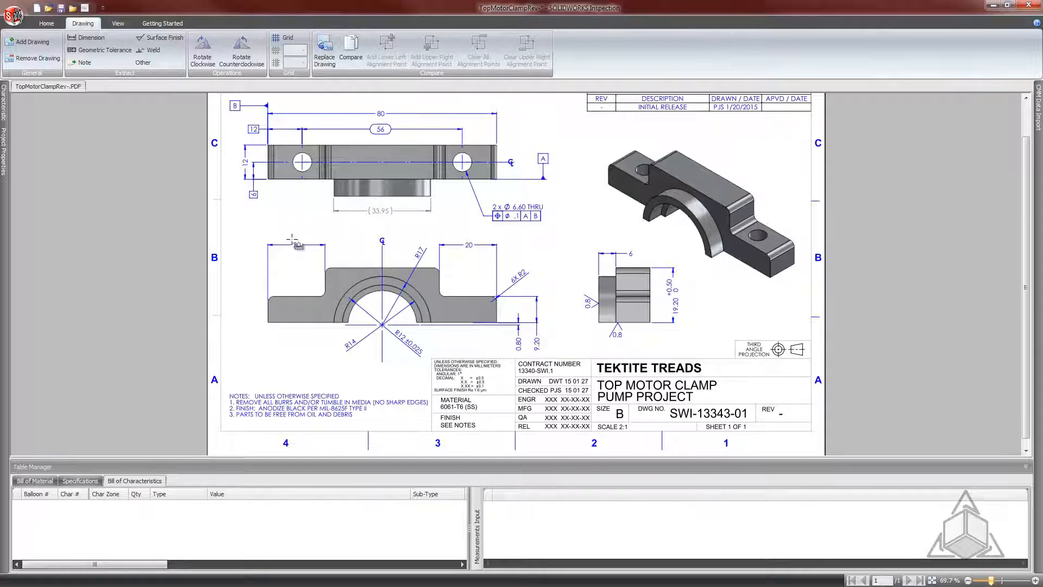
click(303, 251)
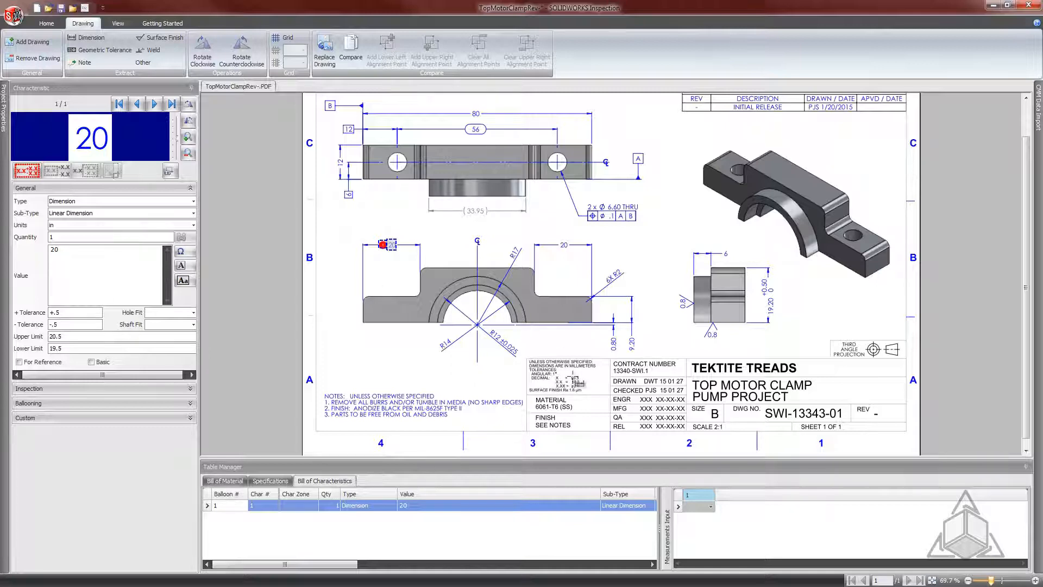
- Compare the project's default length tolerances by precision with the general tolerance block on the drawing
scroll(567, 374, up, 6)
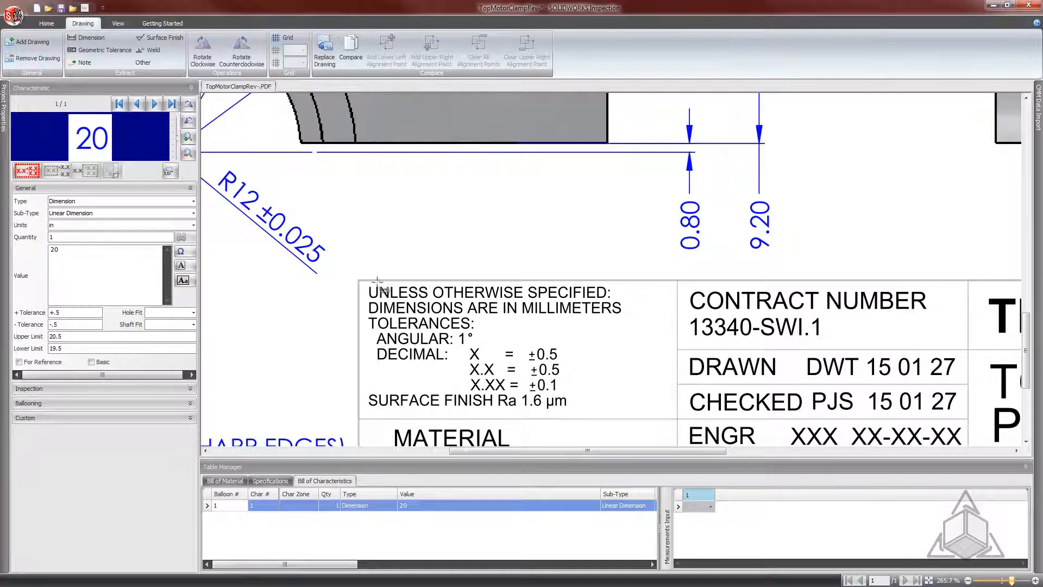
middle_drag(455, 248, 735, 233)
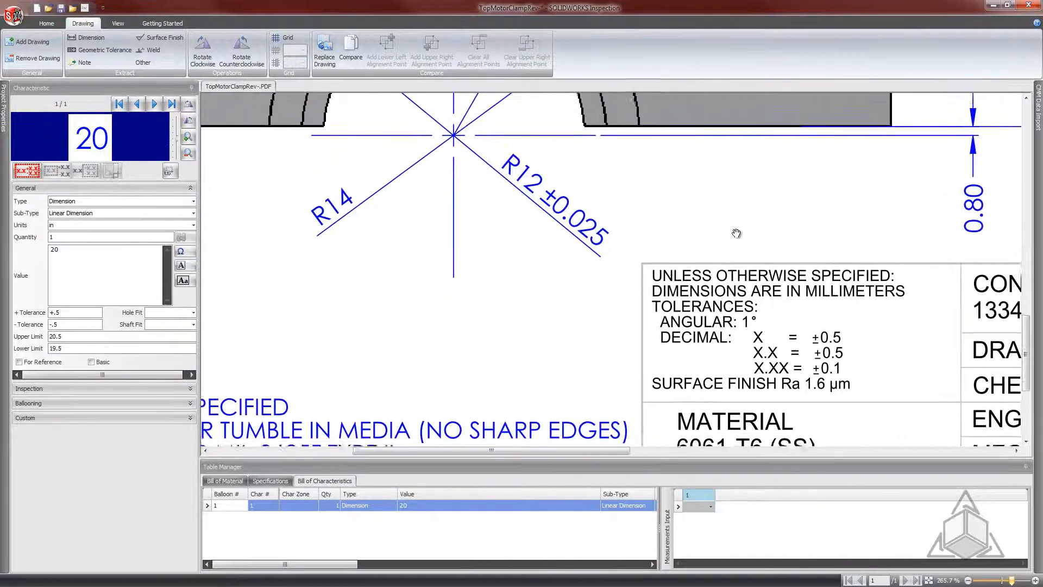
click(47, 23)
click(414, 50)
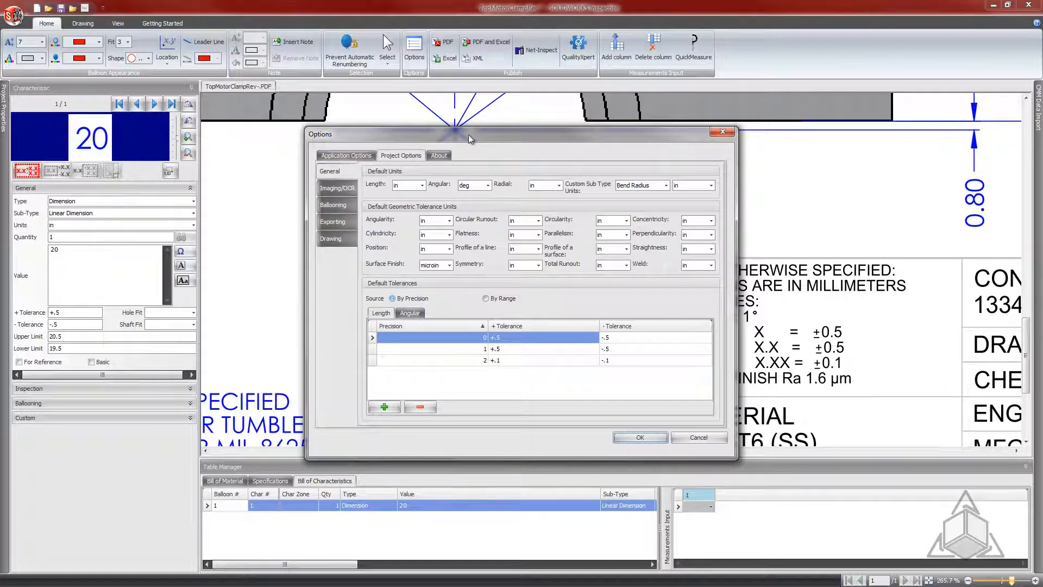
drag(480, 137, 341, 104)
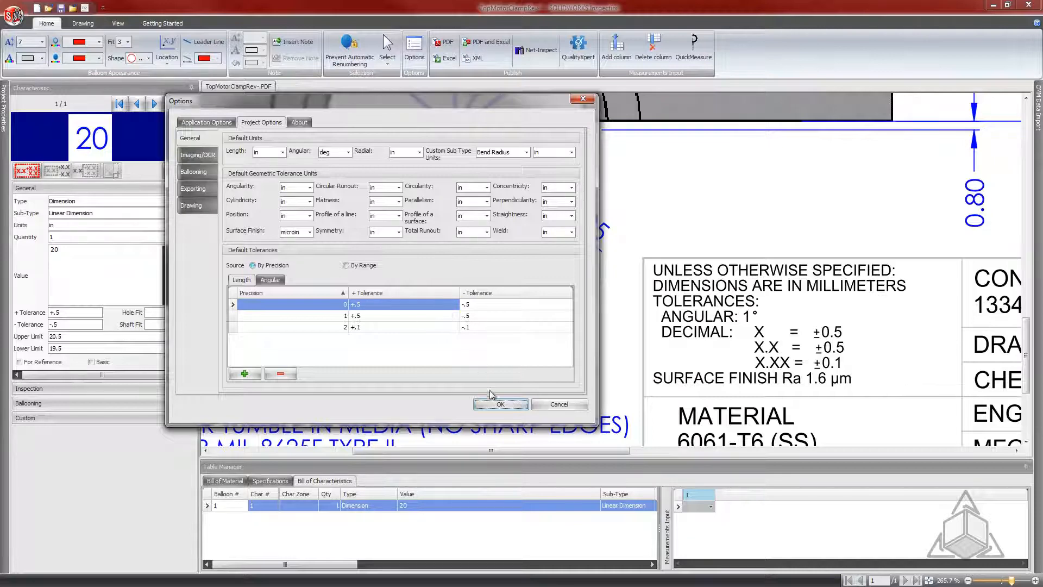
click(500, 405)
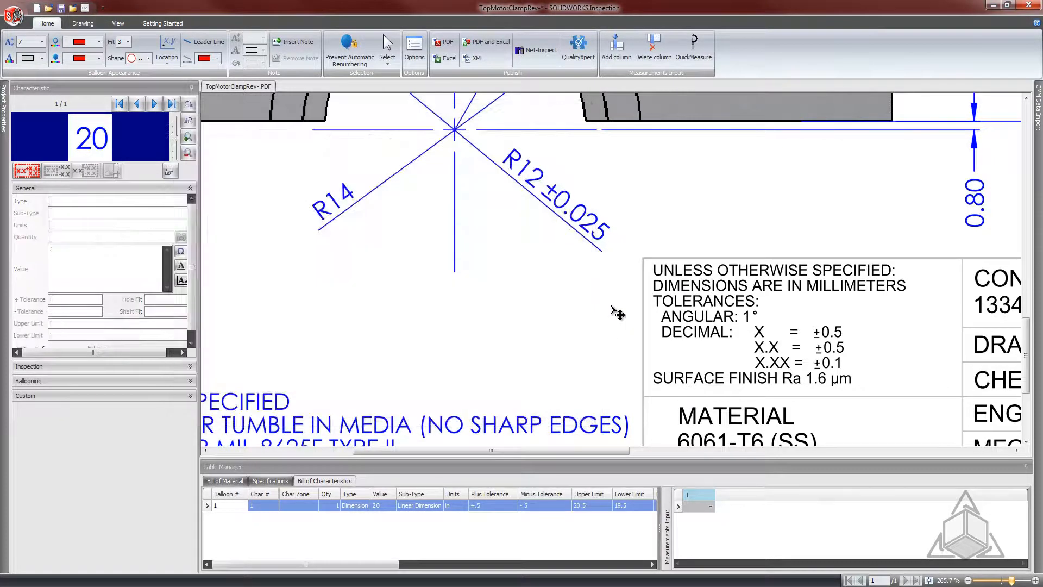
- Extract the horizontal 56, 80 and boxed 12 dimensions above the top view as ballooned characteristics
scroll(613, 239, up, 4)
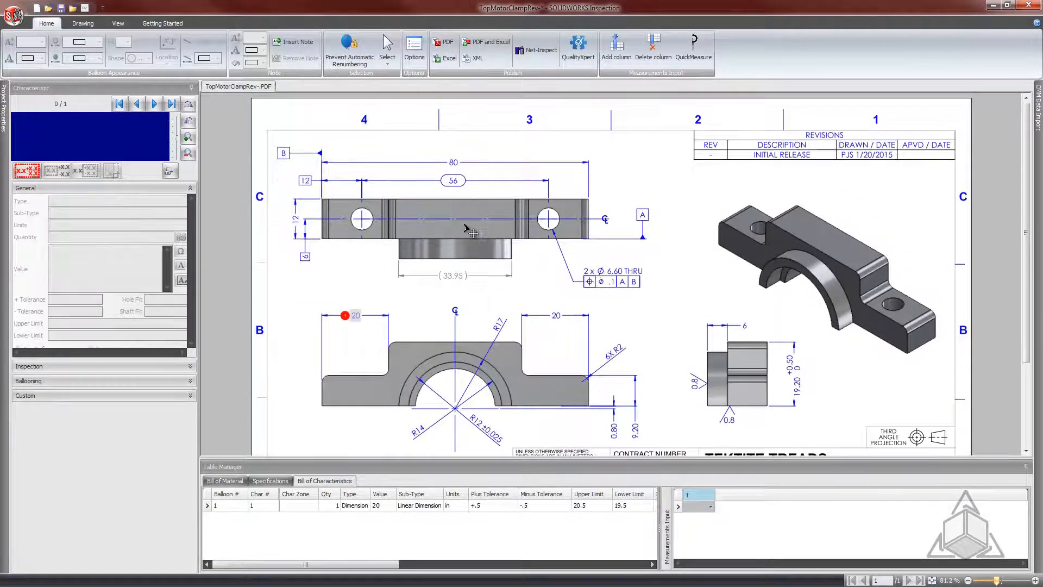
scroll(593, 265, up, 2)
scroll(519, 231, up, 2)
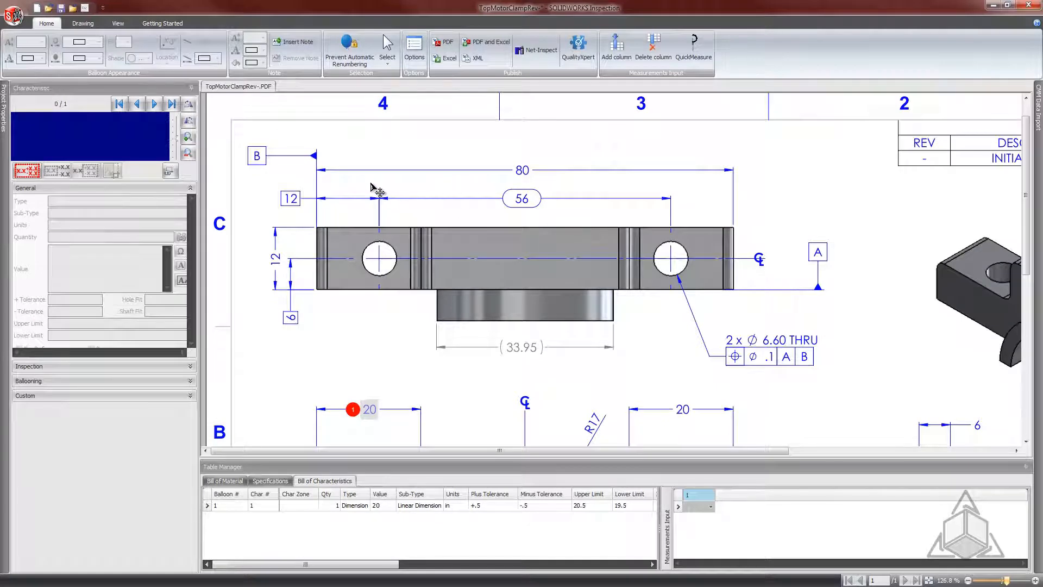
click(86, 24)
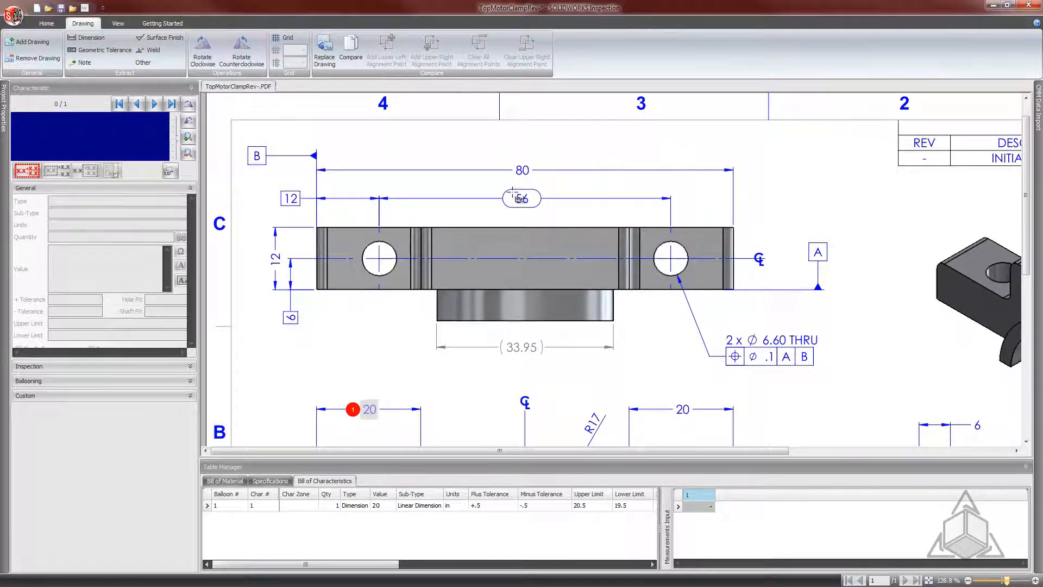
drag(513, 191, 531, 206)
click(527, 205)
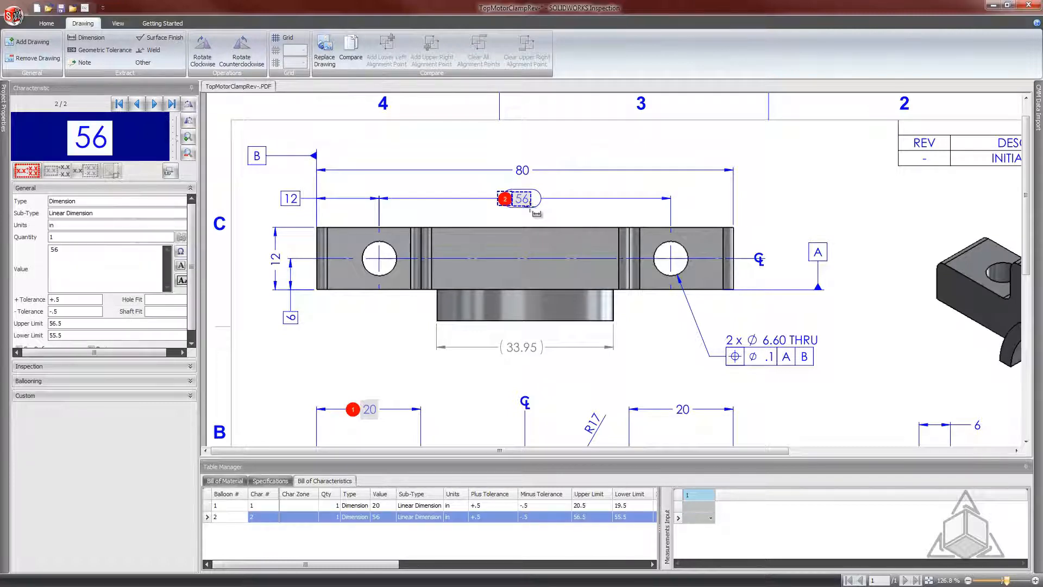
drag(513, 160, 532, 178)
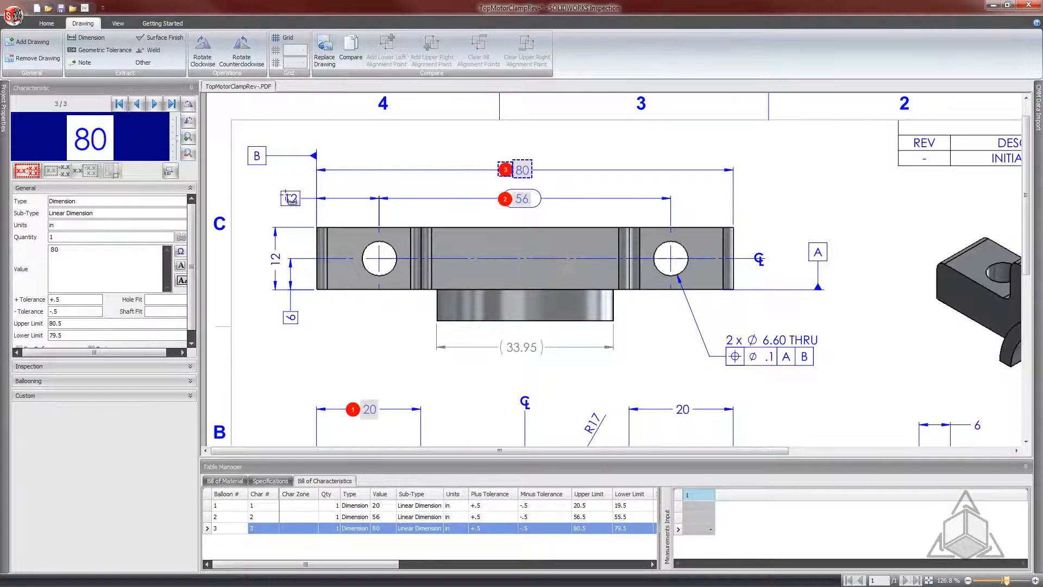
drag(298, 205, 303, 211)
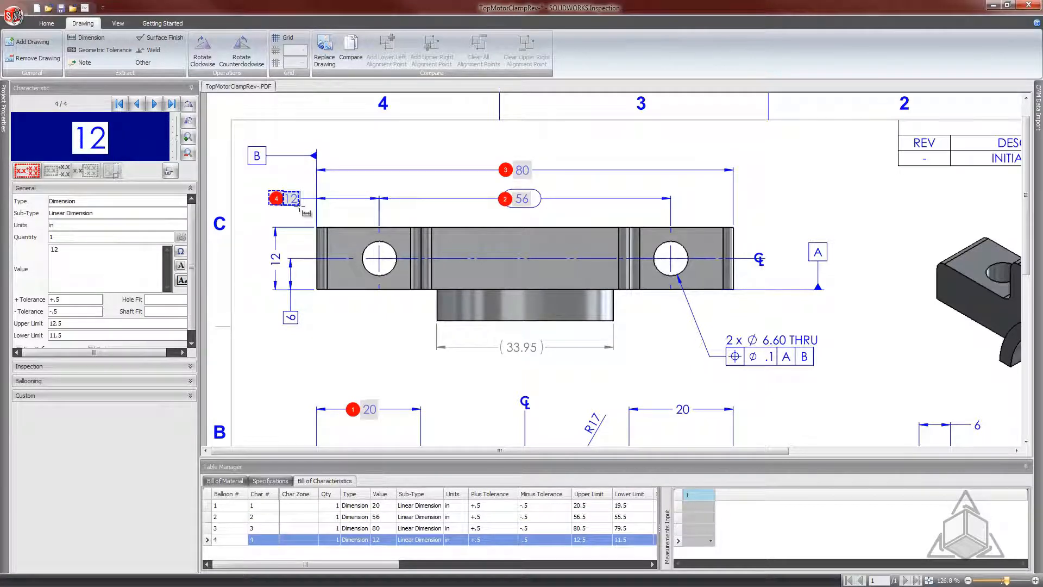
- Extract the vertical 12 and boxed 6 dimensions beside the top view, rotating their captures upright so the values read 12 and 6
drag(266, 250, 283, 266)
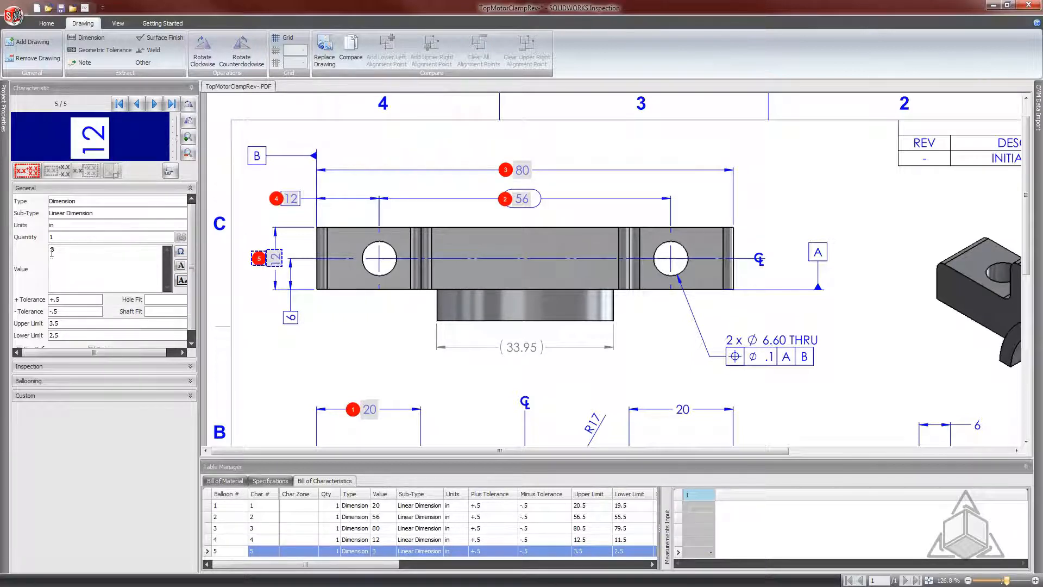
click(187, 107)
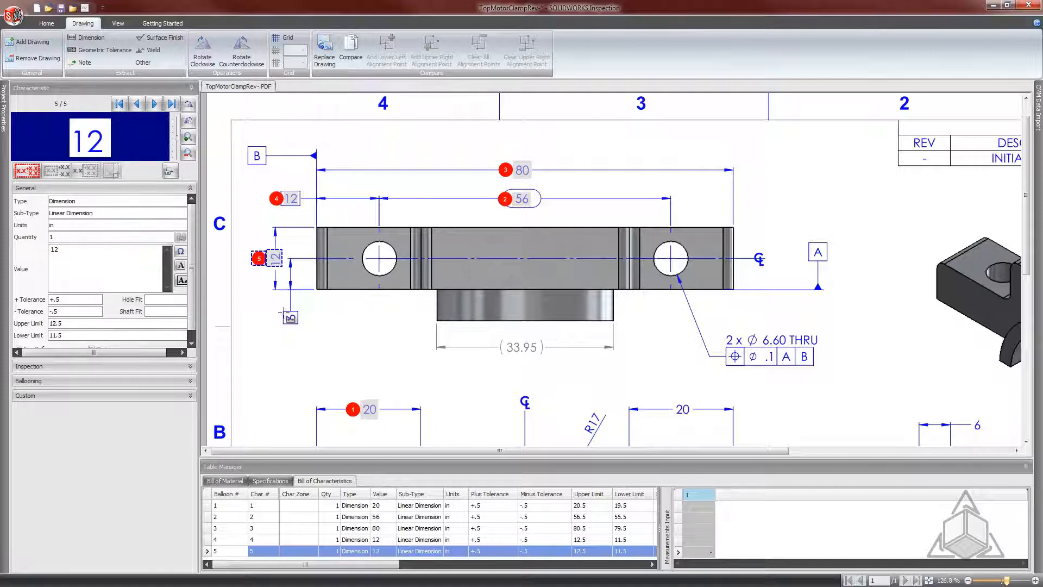
drag(281, 308, 310, 333)
click(188, 103)
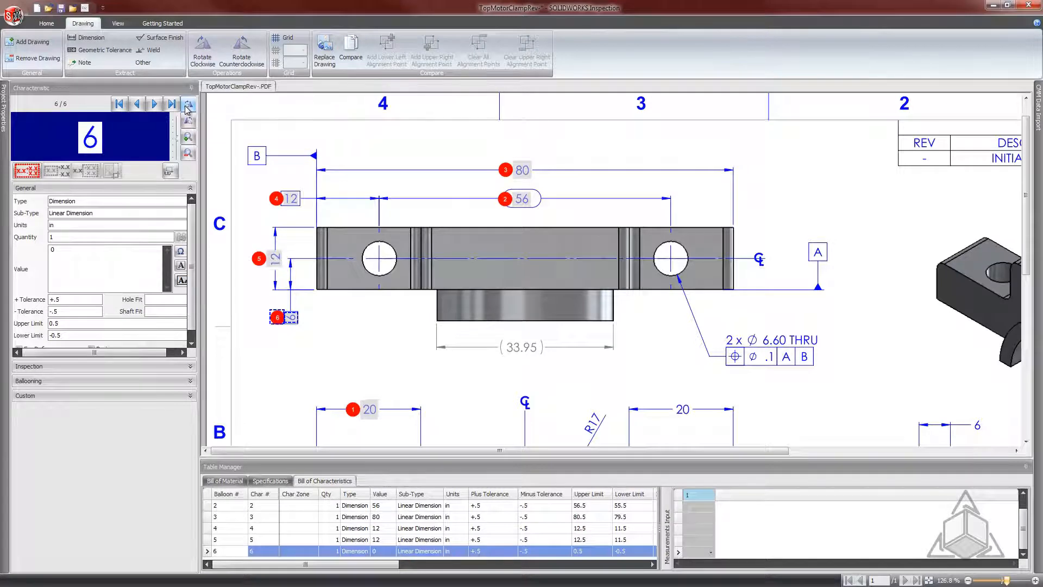
click(19, 172)
double_click(62, 252)
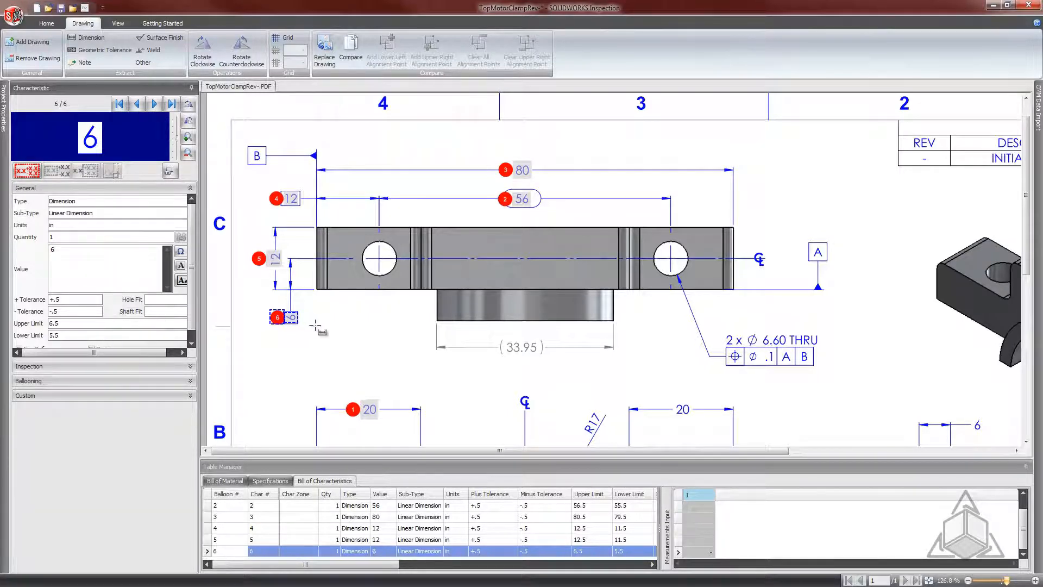
- Extract the right 20 dimension of the front view and the 6 dimension above the side view
drag(670, 398, 704, 428)
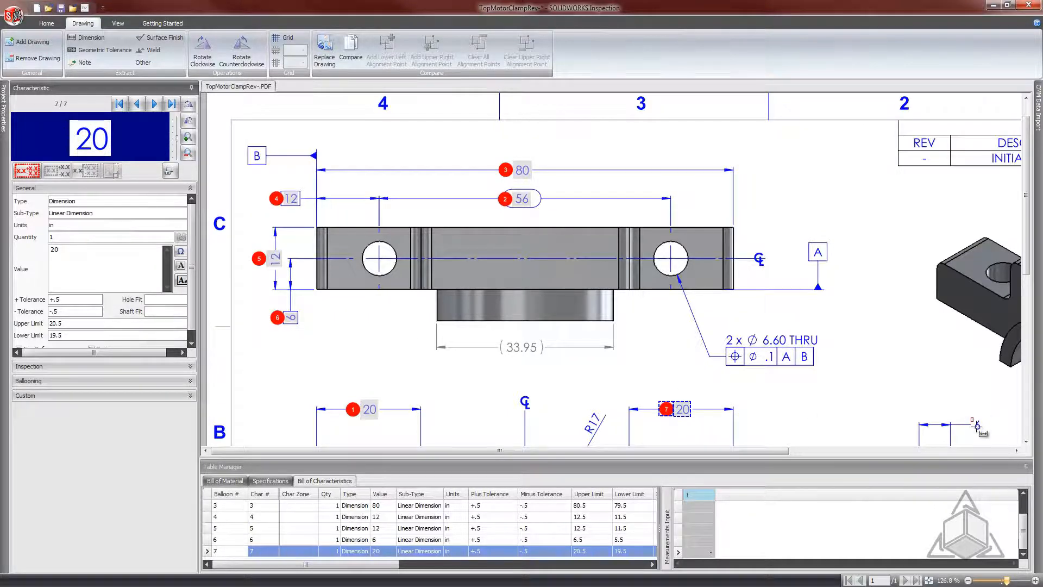
drag(967, 416, 984, 435)
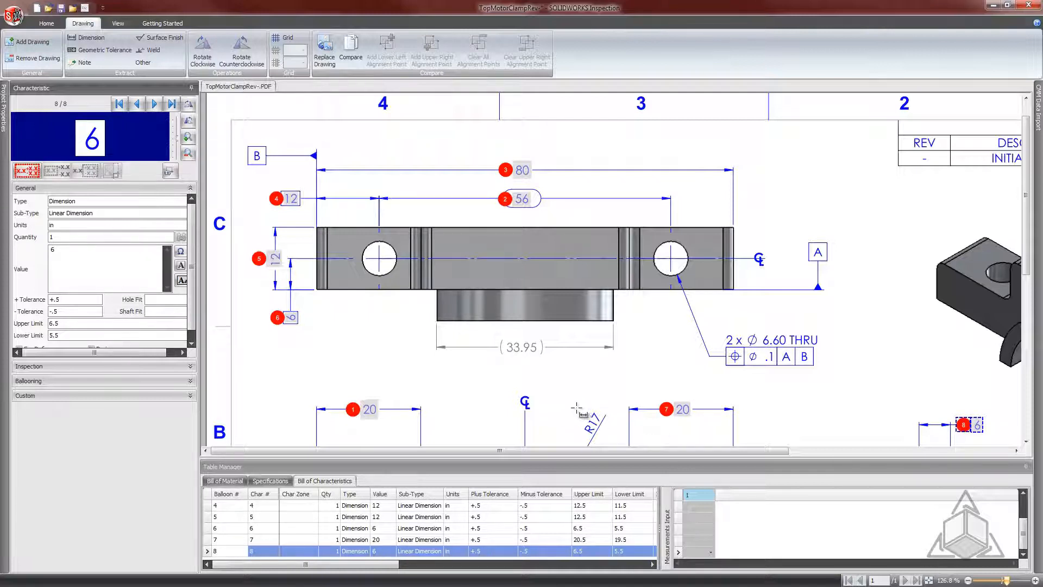
- Extract the slanted R17 dimension, straighten its captured image and reread it as a radius of 17
drag(576, 407, 620, 449)
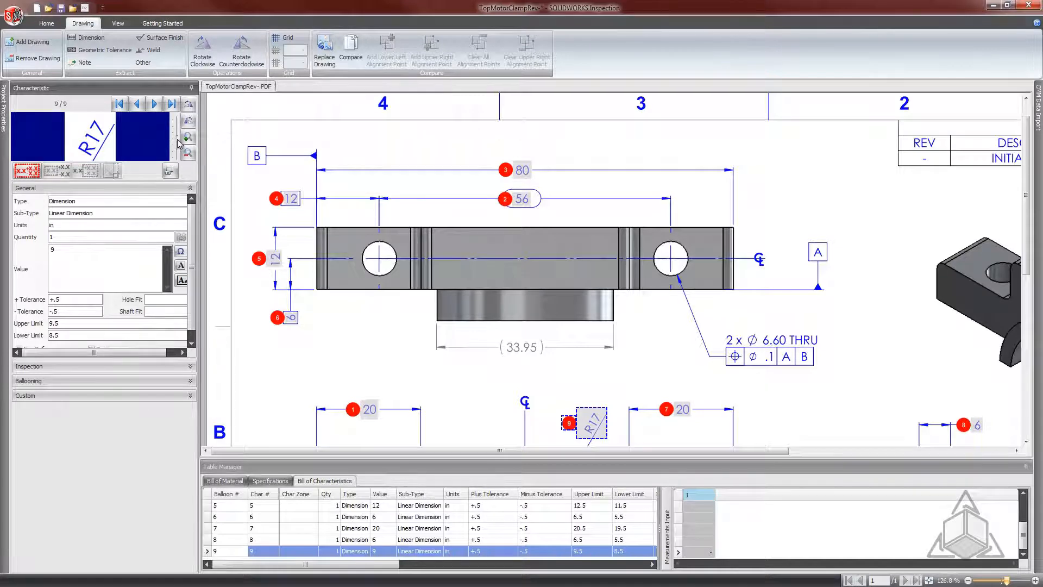
drag(177, 140, 177, 146)
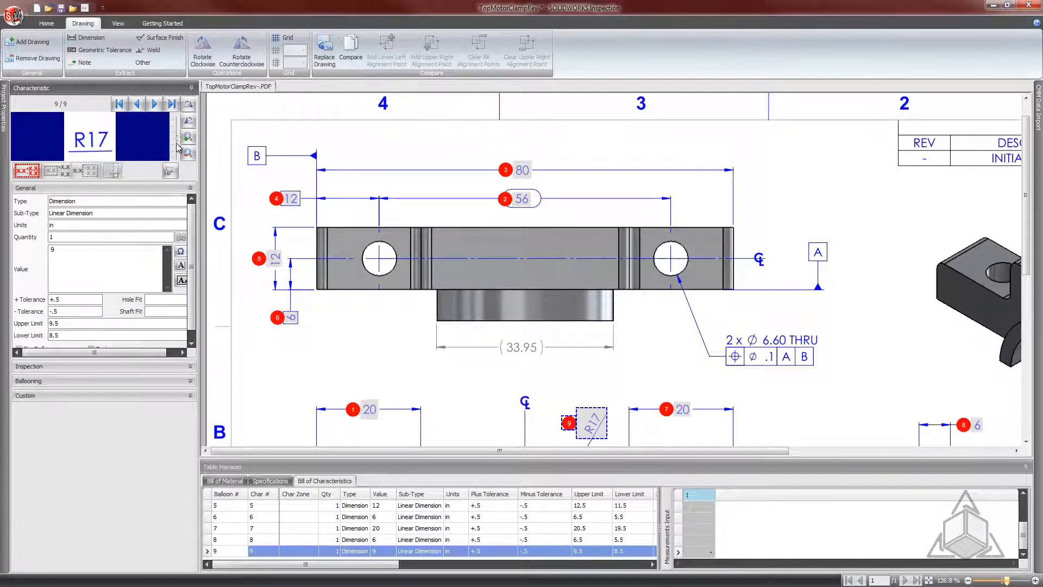
click(37, 178)
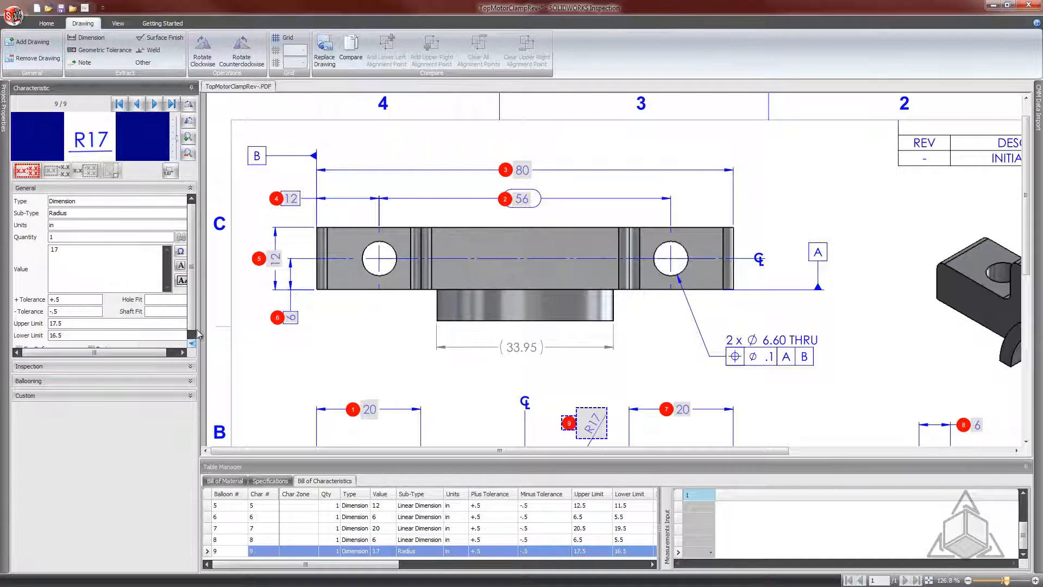
- Assign the first characteristic, the left 20 dimension, the operation Cutting, classification Minor and inspection method CMM
scroll(301, 530, up, 2)
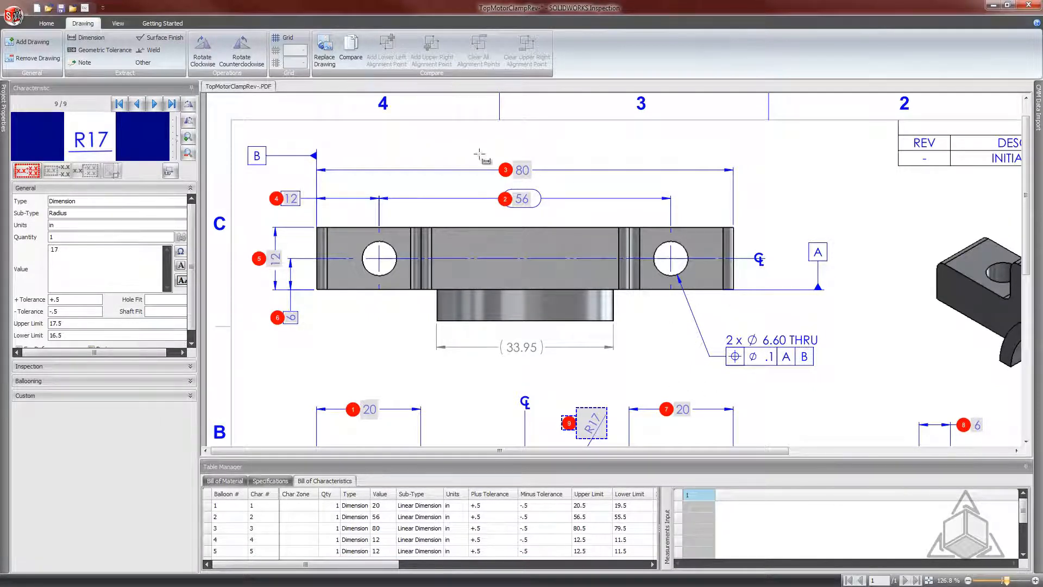
click(118, 105)
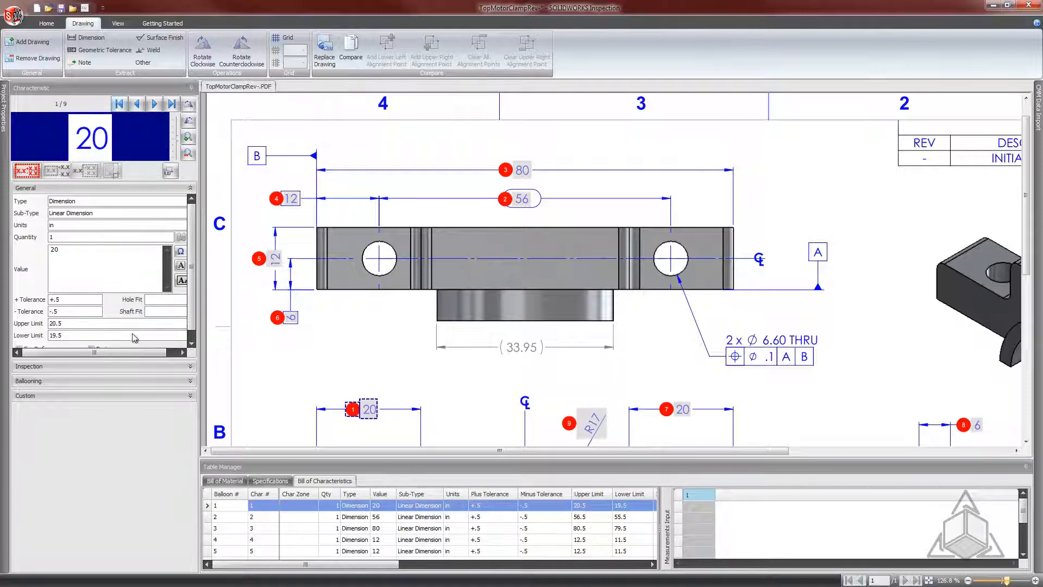
click(181, 366)
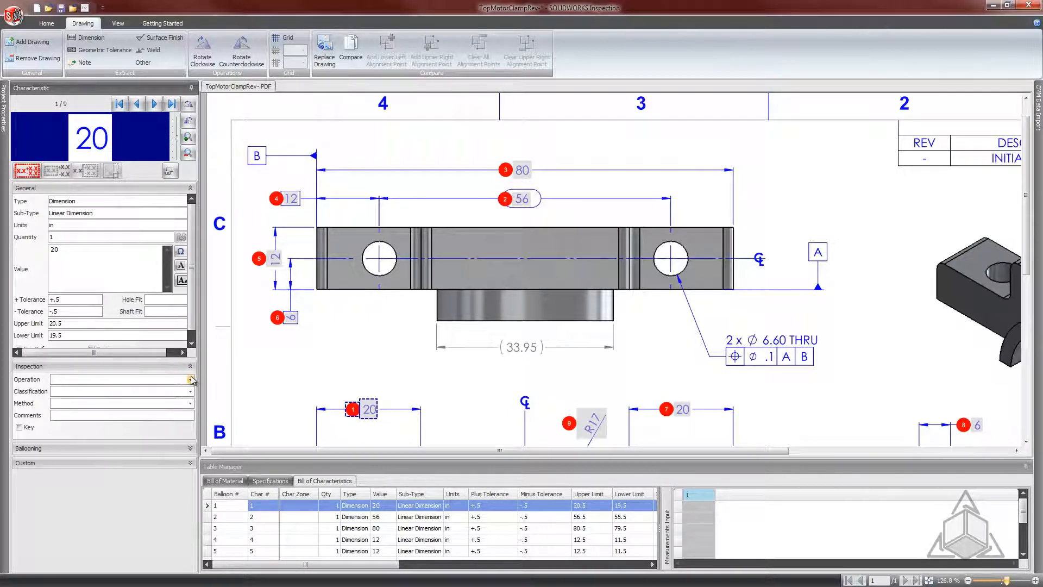
click(190, 380)
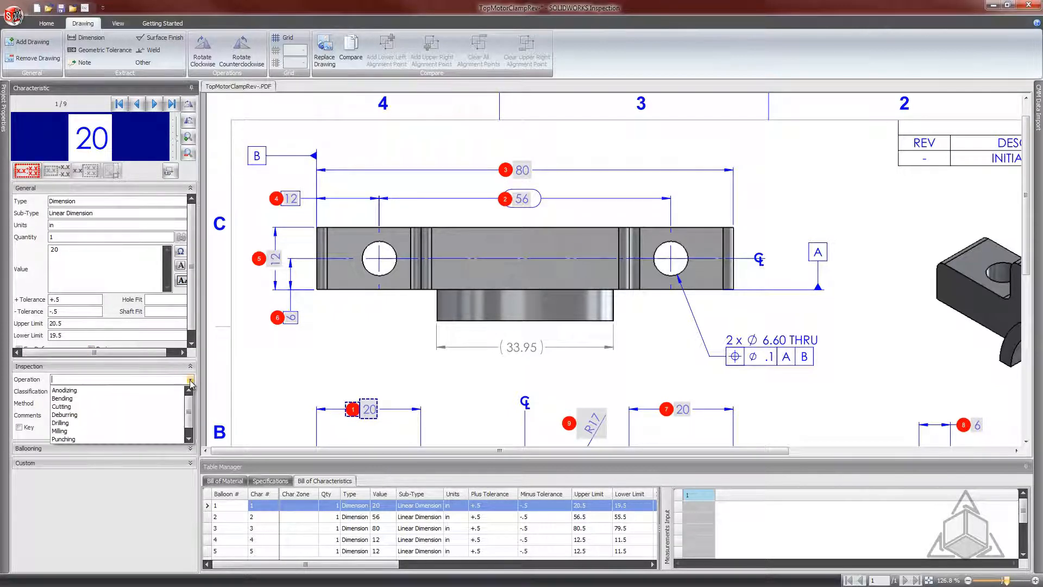
click(143, 407)
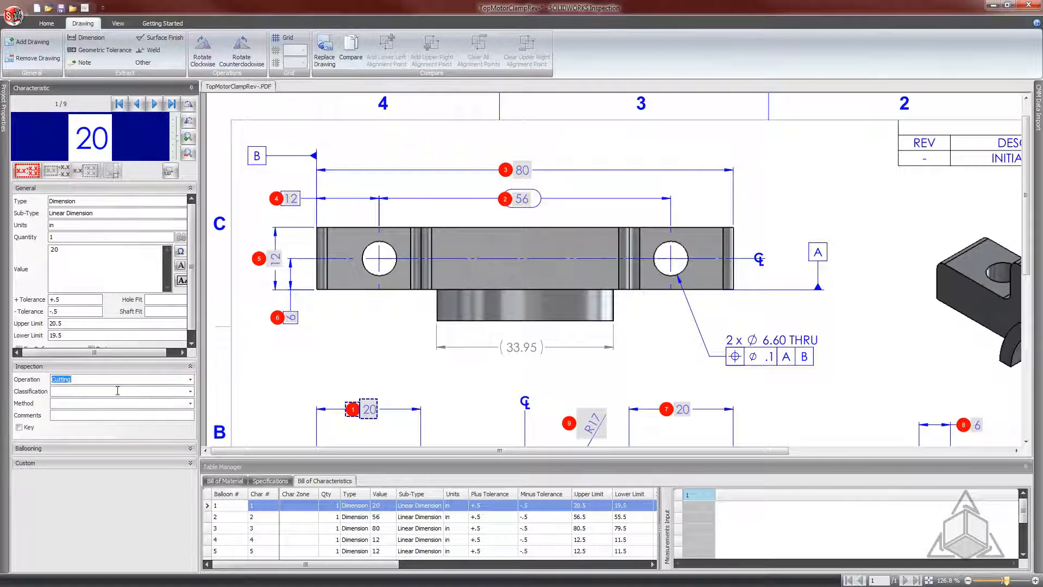
click(188, 391)
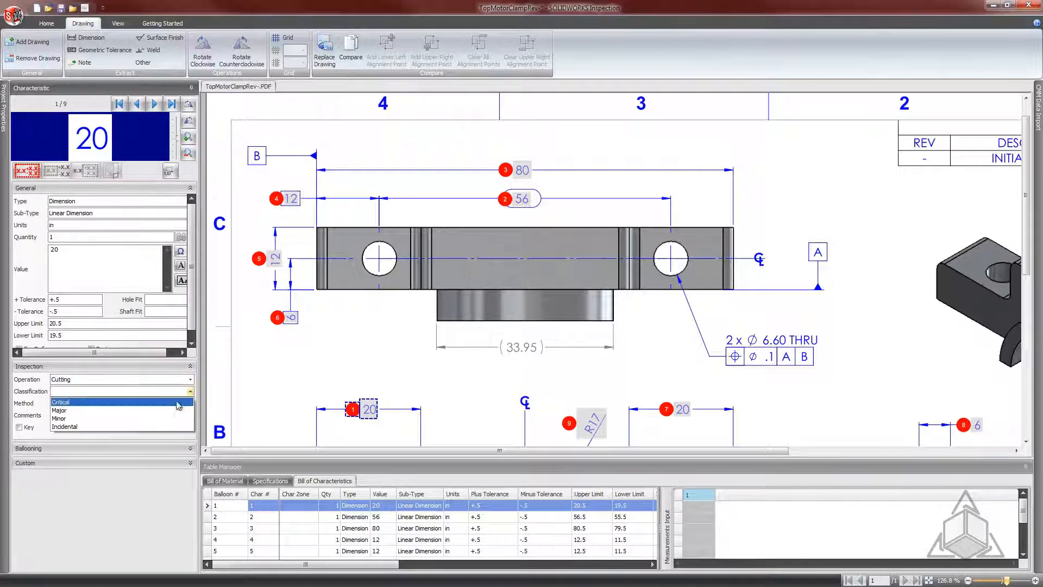
click(166, 418)
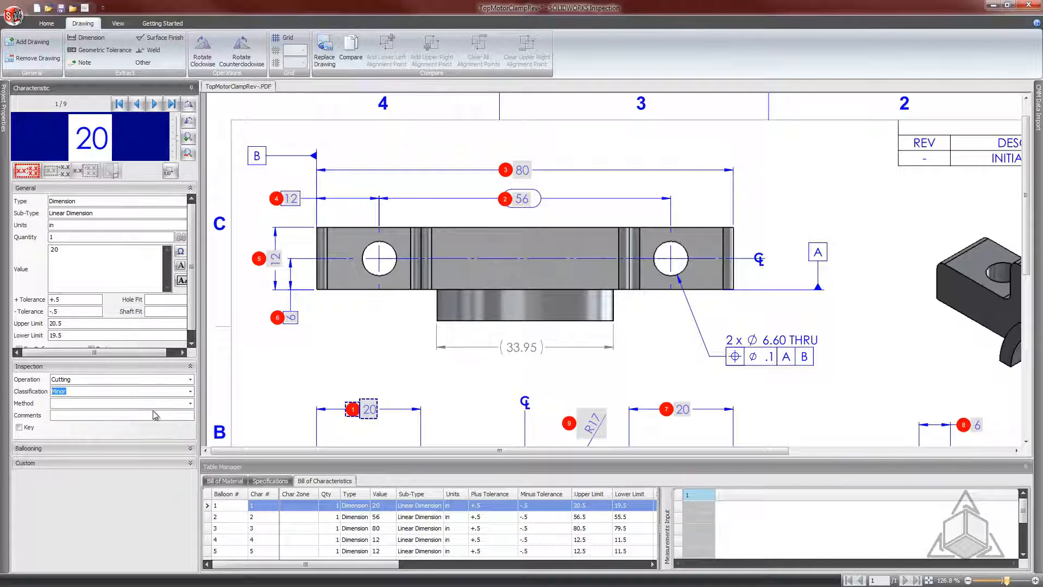
click(190, 403)
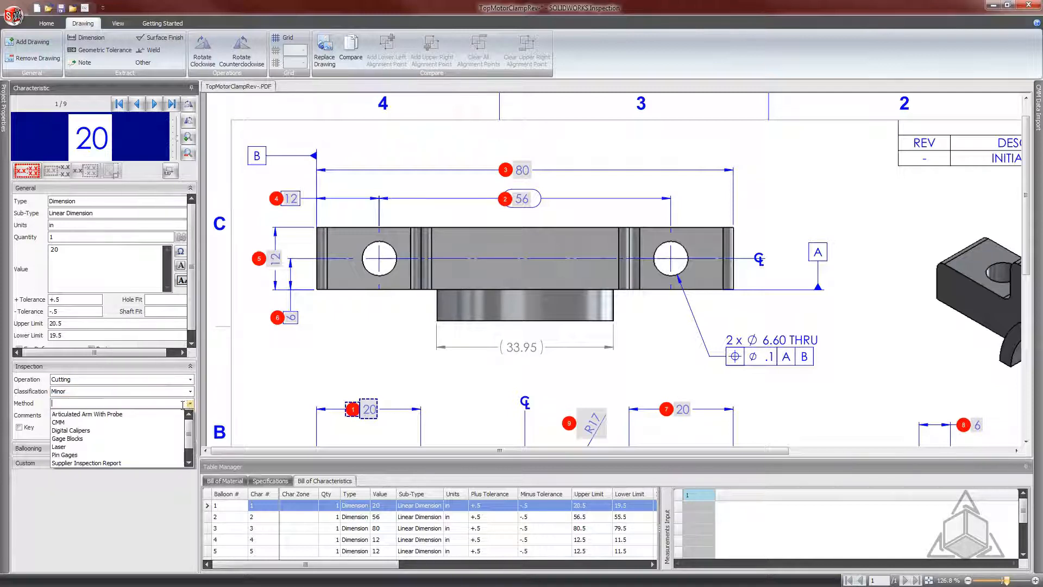
click(156, 423)
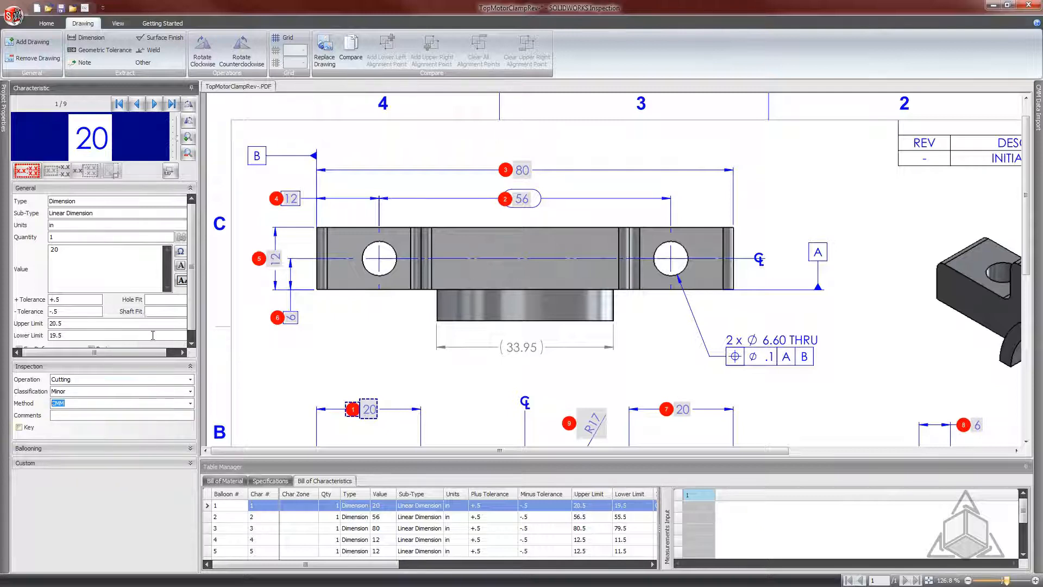
- Mark the boxed 6 dimension and the boxed 12 dimension of the top view as Basic
scroll(188, 311, down, 1)
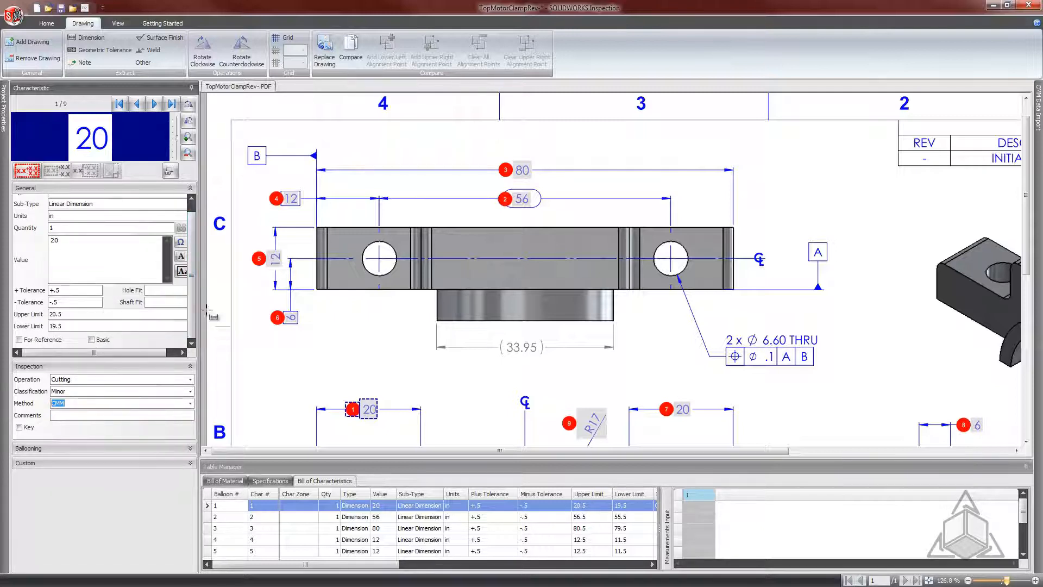
click(277, 318)
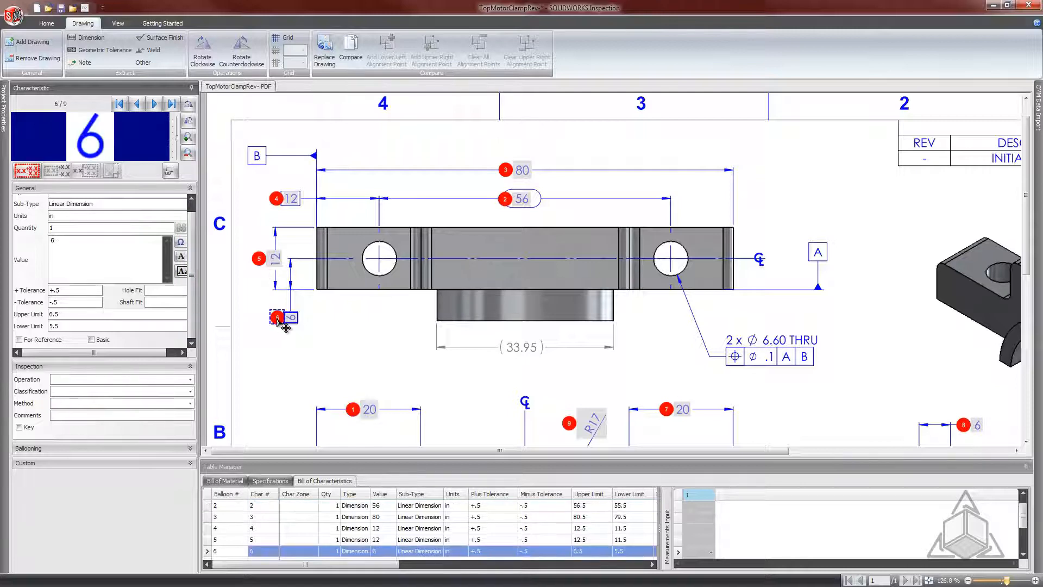
click(154, 104)
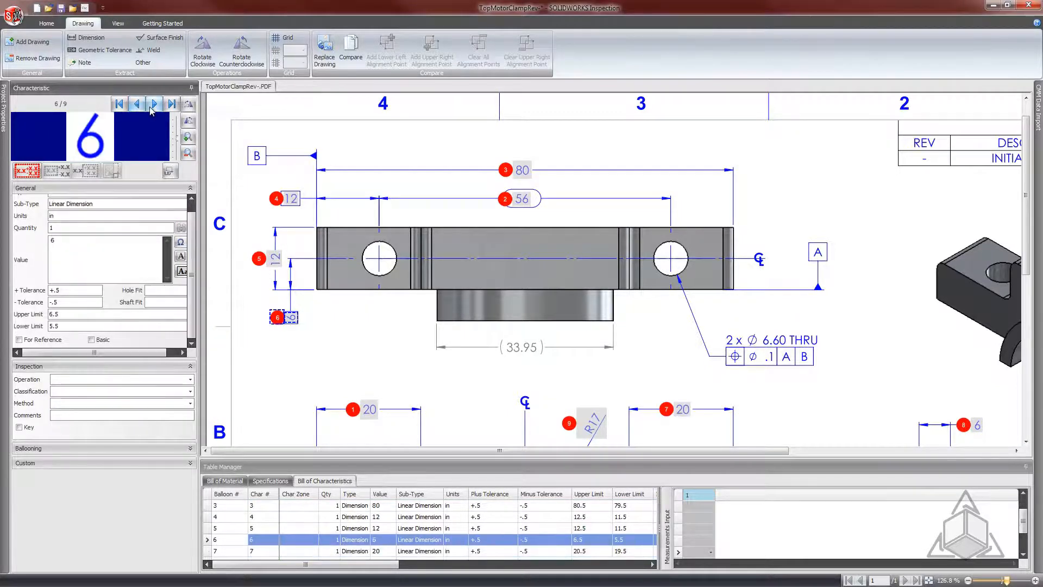
click(136, 104)
click(91, 341)
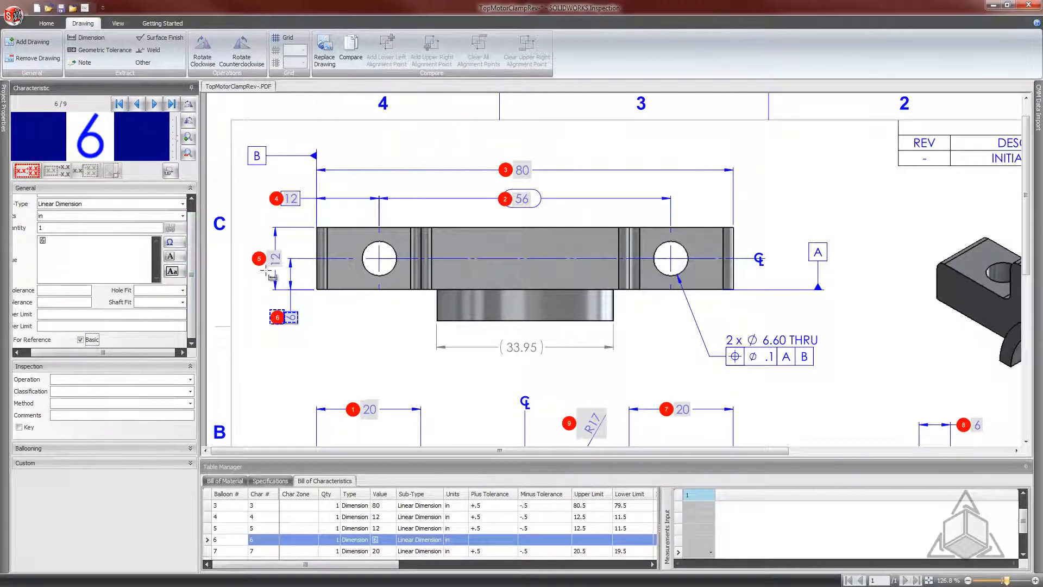
click(277, 200)
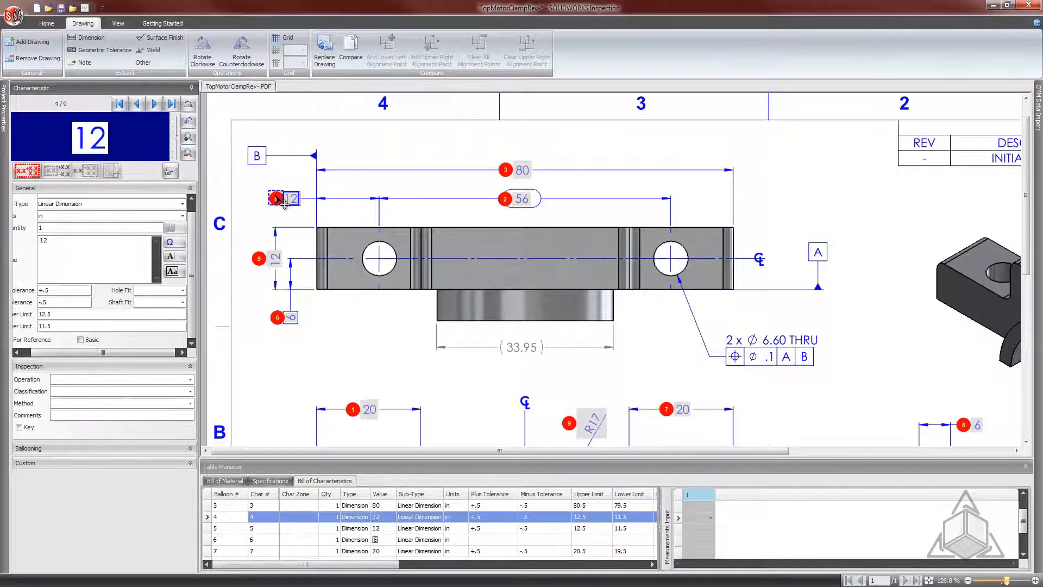
click(90, 340)
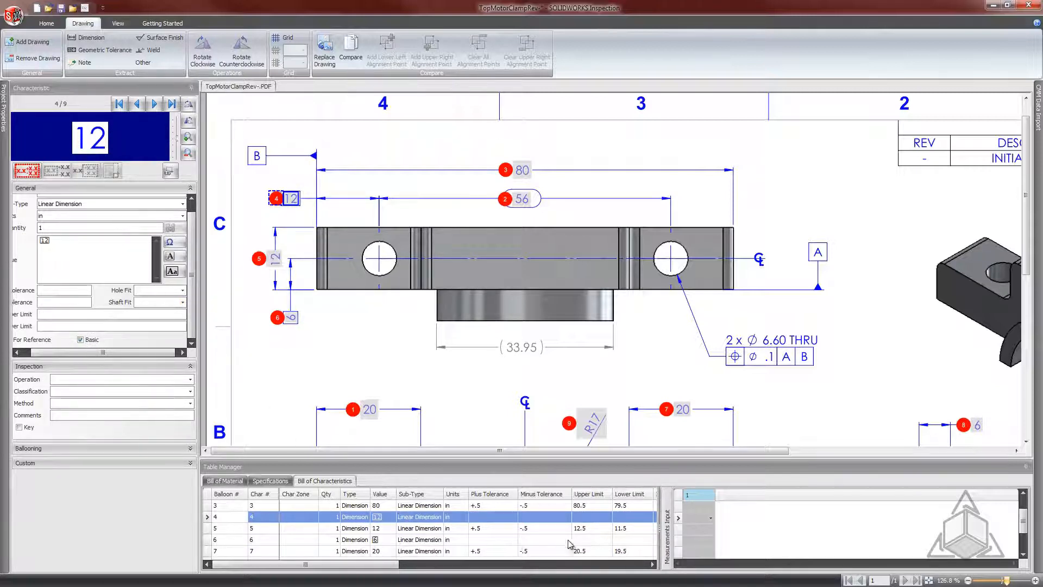
- Set the inspection method of all nine characteristics in the Bill of Characteristics to Digital Calipers at once
drag(387, 564, 512, 570)
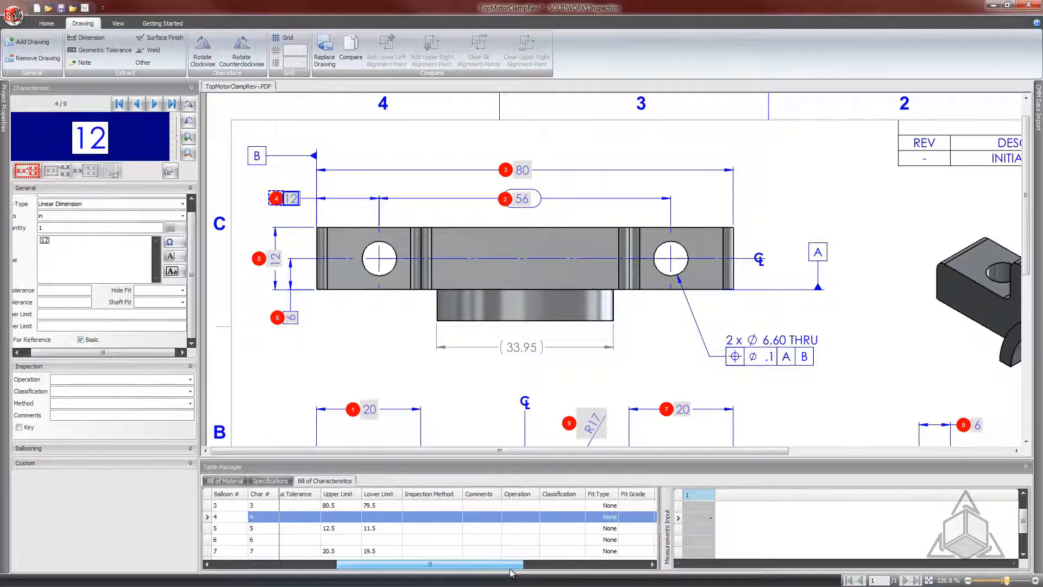
scroll(442, 535, up, 1)
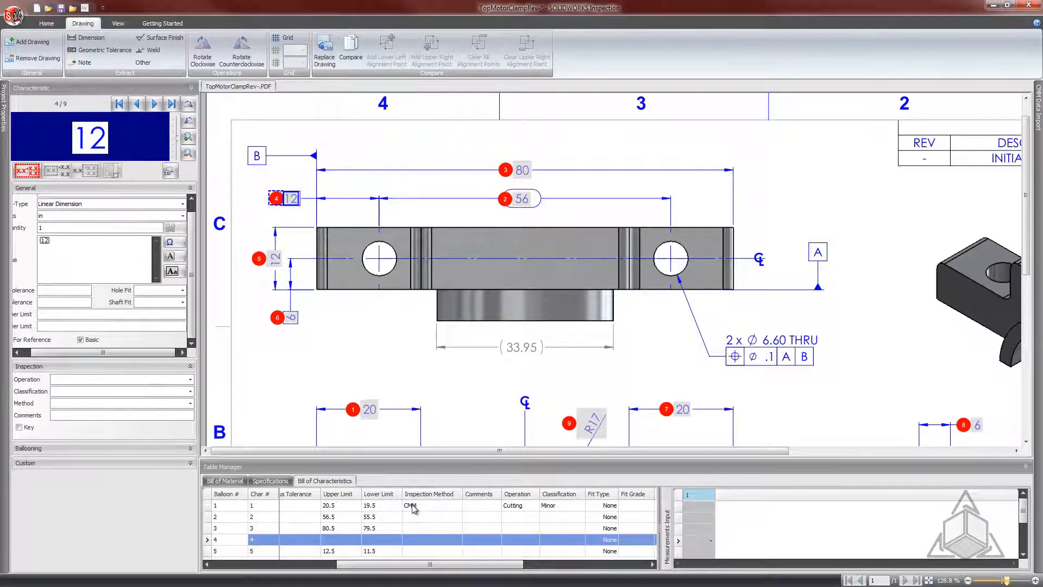
scroll(413, 508, down, 2)
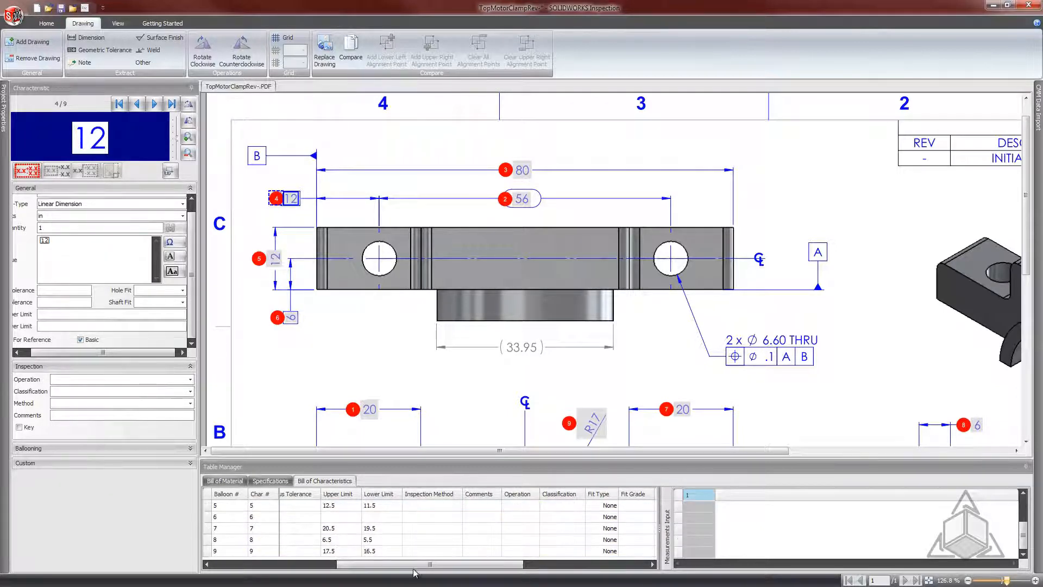
drag(414, 565, 215, 562)
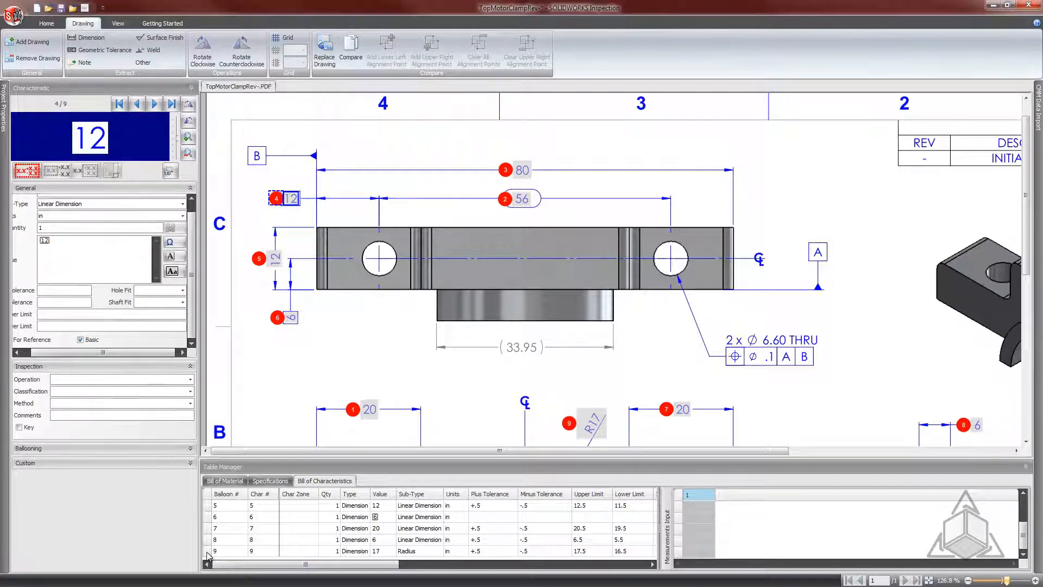
click(214, 551)
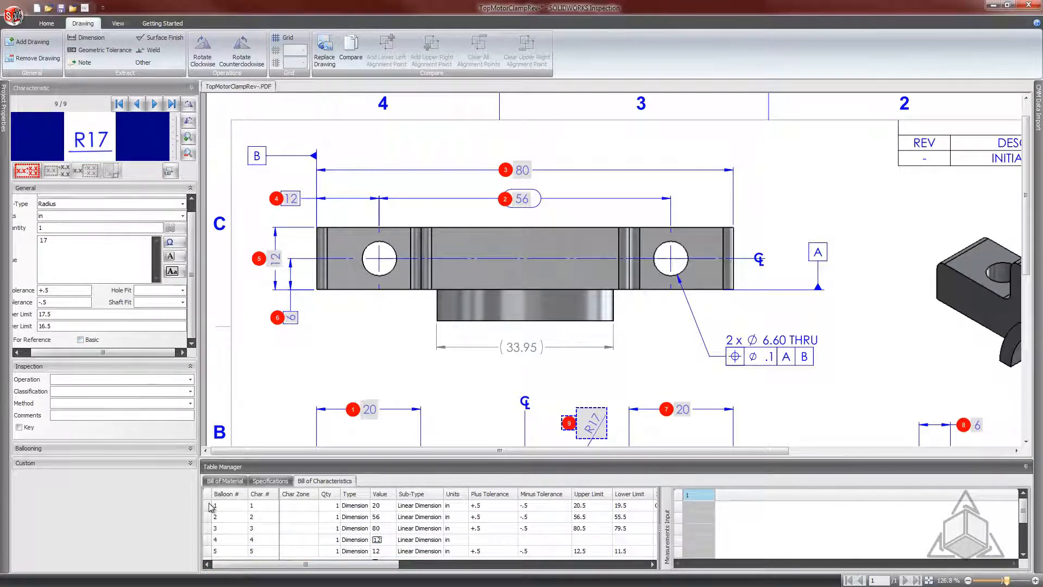
shift+click(212, 507)
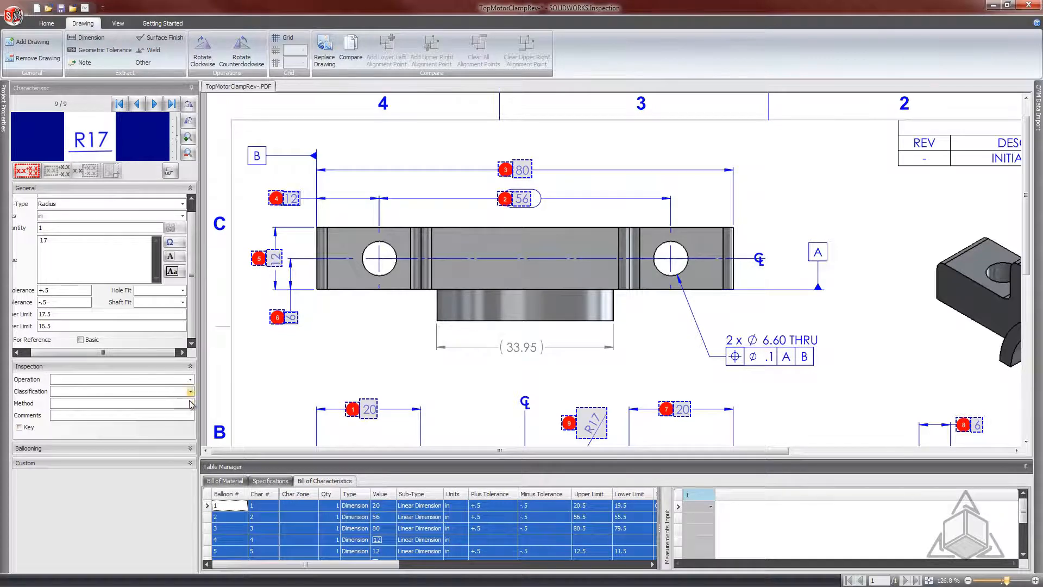
click(190, 403)
click(163, 430)
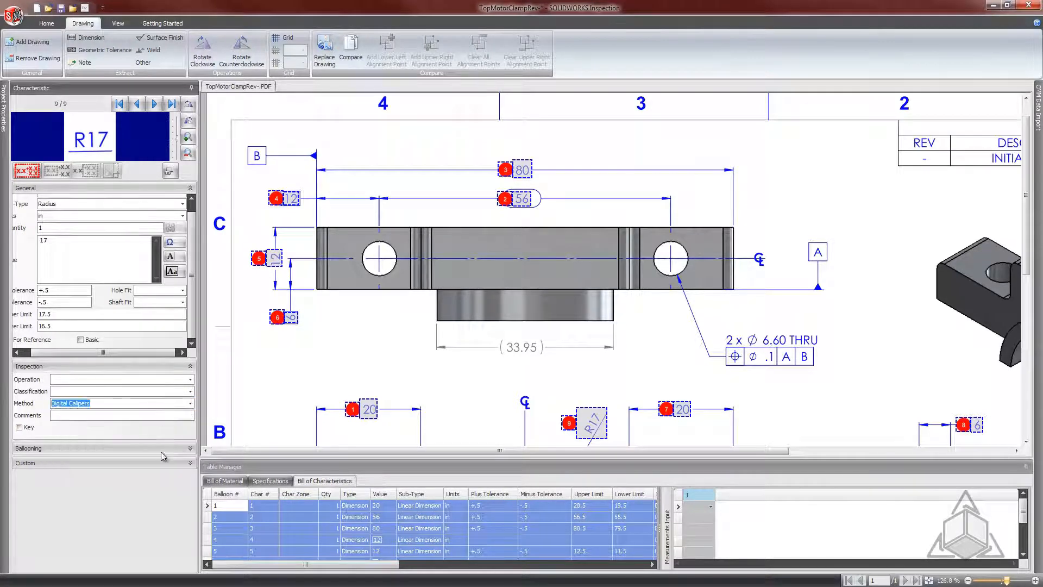
- Widen the Bill of Characteristics table so its columns through Inspection Method, Comments and Operation fit in view
drag(359, 565, 462, 565)
click(478, 540)
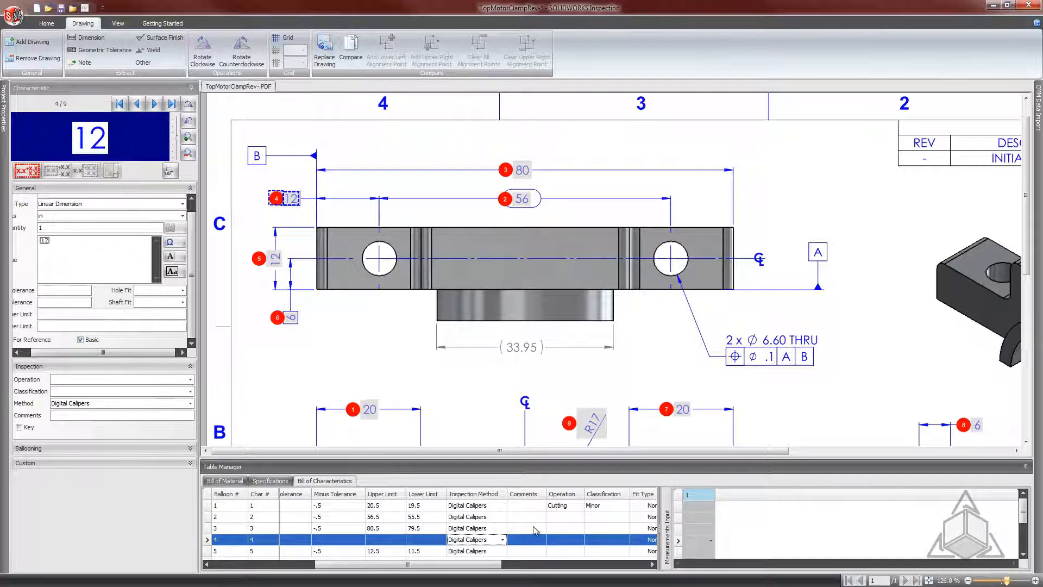
drag(661, 521, 813, 521)
drag(592, 565, 445, 580)
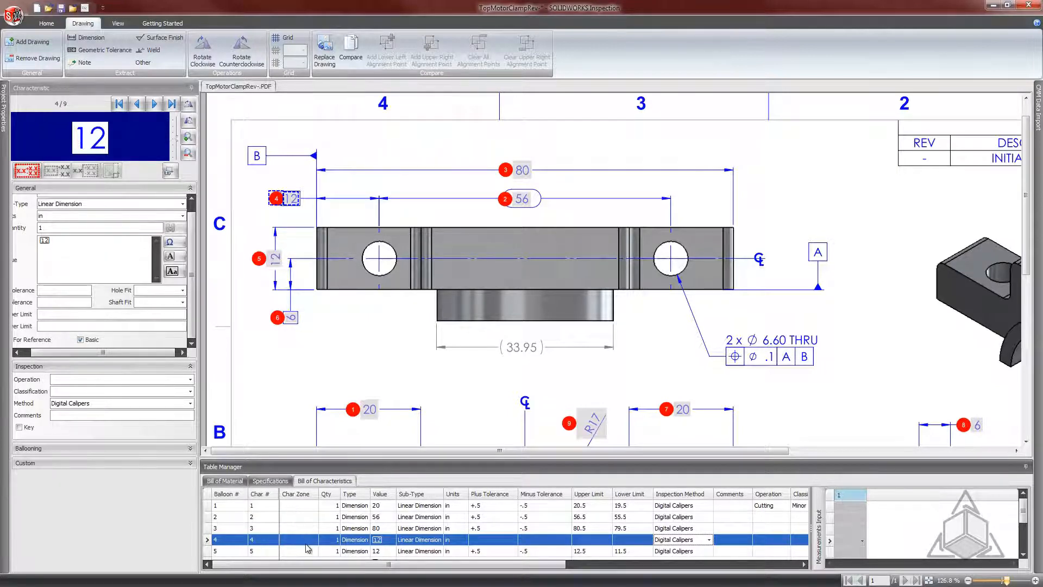
- Add a zone grid with 4 numbered rows and 4 lettered columns to the drawing sheet
click(286, 37)
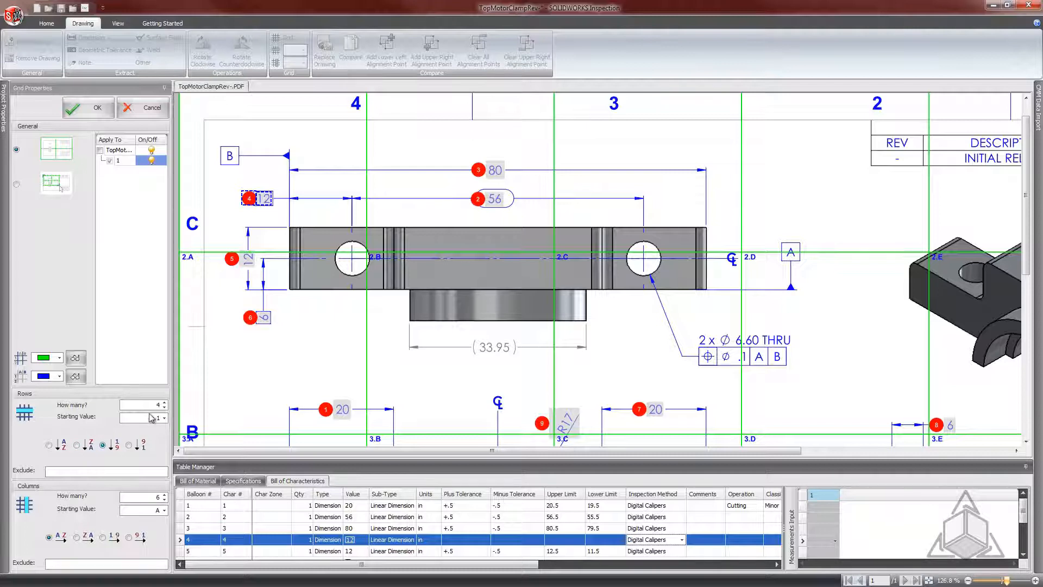
click(164, 402)
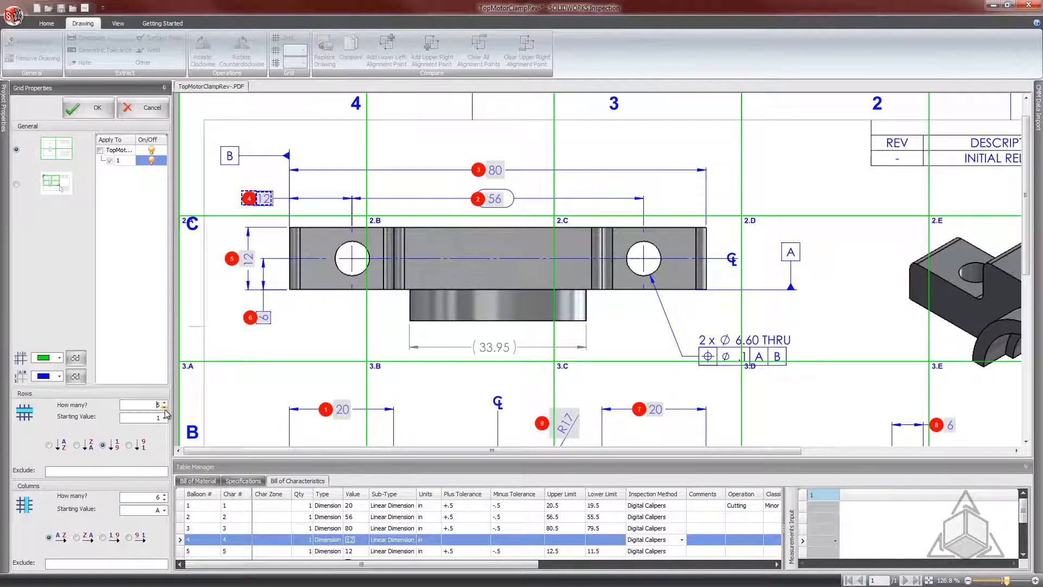
click(164, 407)
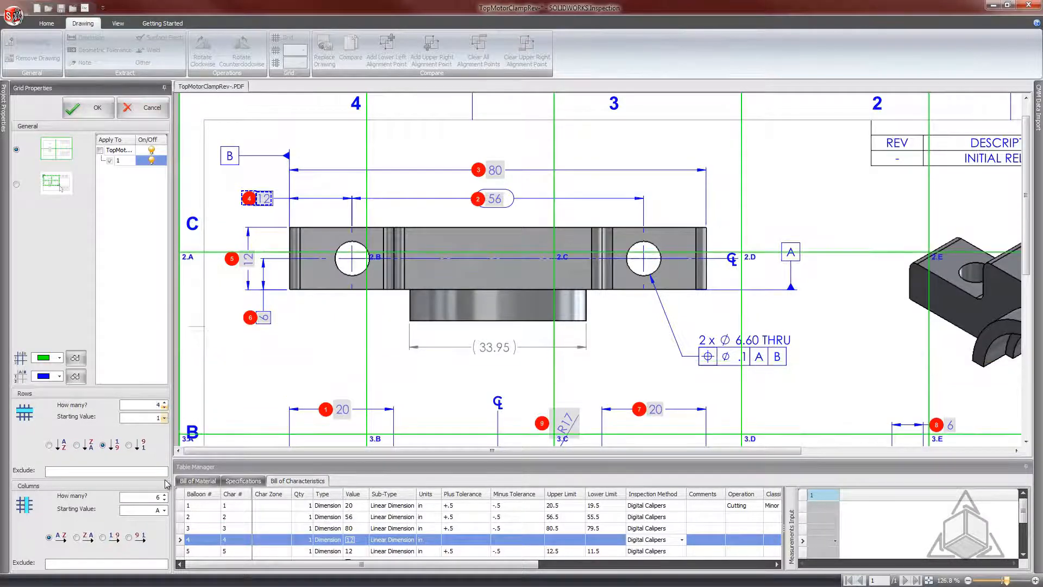
click(164, 500)
click(164, 500)
click(164, 500)
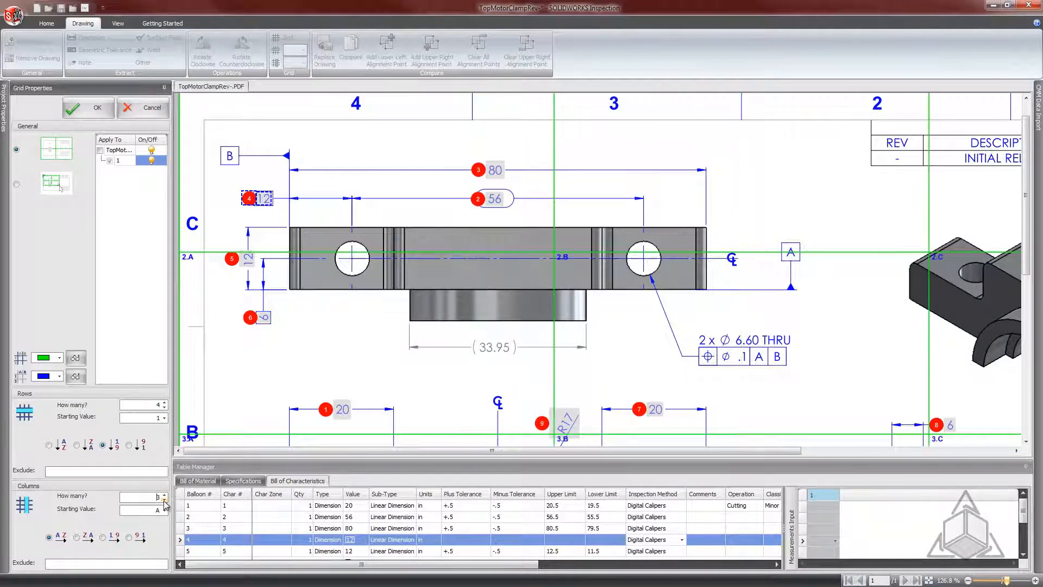
click(164, 495)
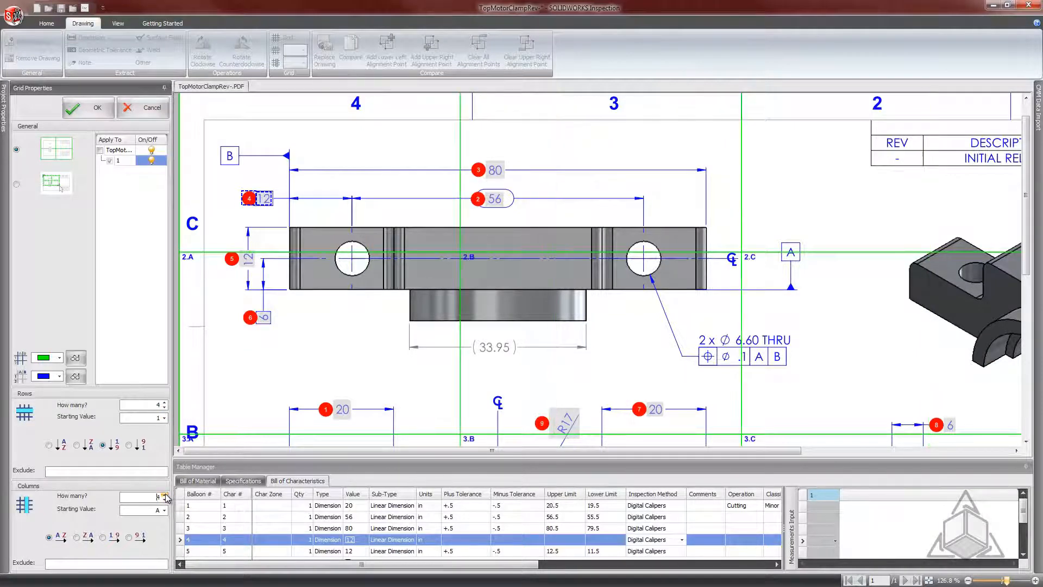
click(76, 107)
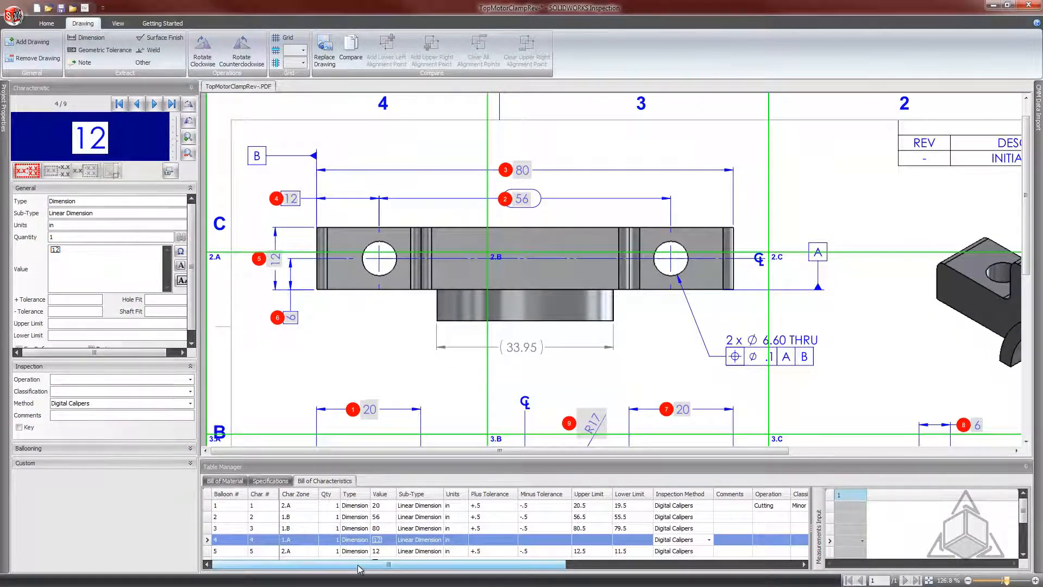
mouse_move(334, 567)
mouse_down()
mouse_move(369, 569)
mouse_move(336, 567)
mouse_up()
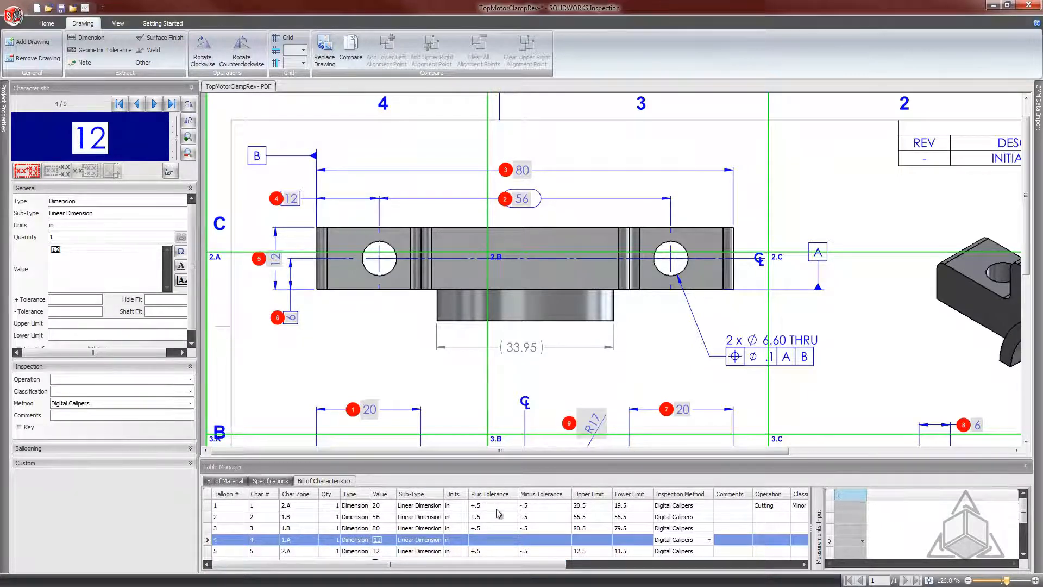
- Export the inspection report to Excel with the first AS9102 image captures template, replacing the existing TopMotorClampRev--FAIR.xlsx
click(362, 357)
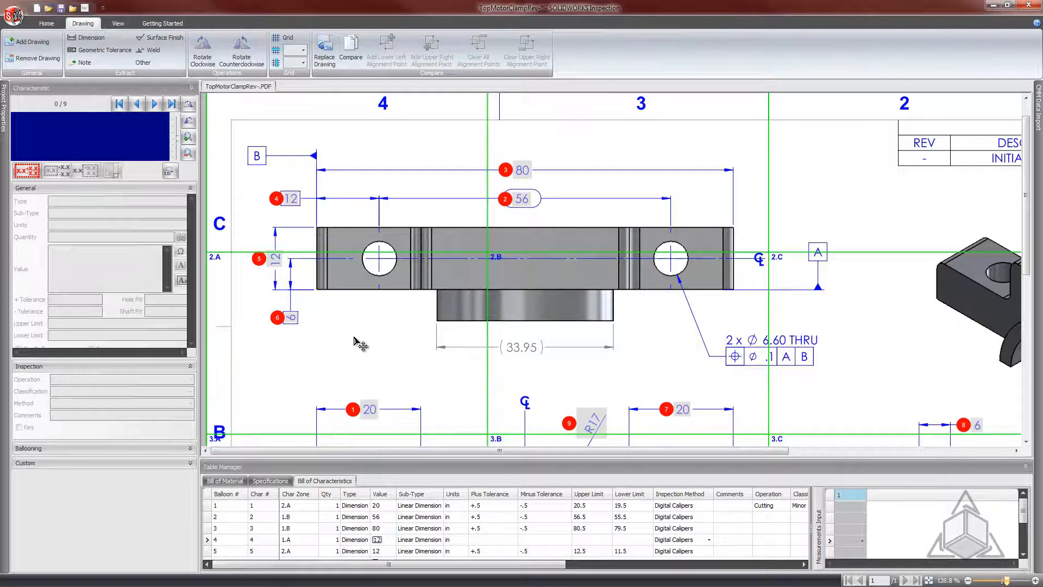
click(46, 23)
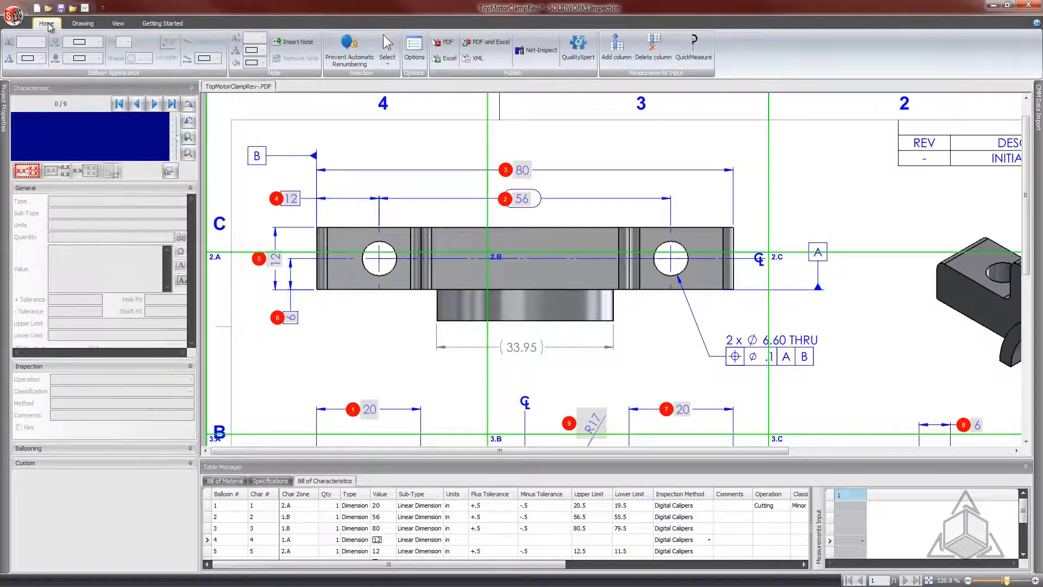
click(446, 58)
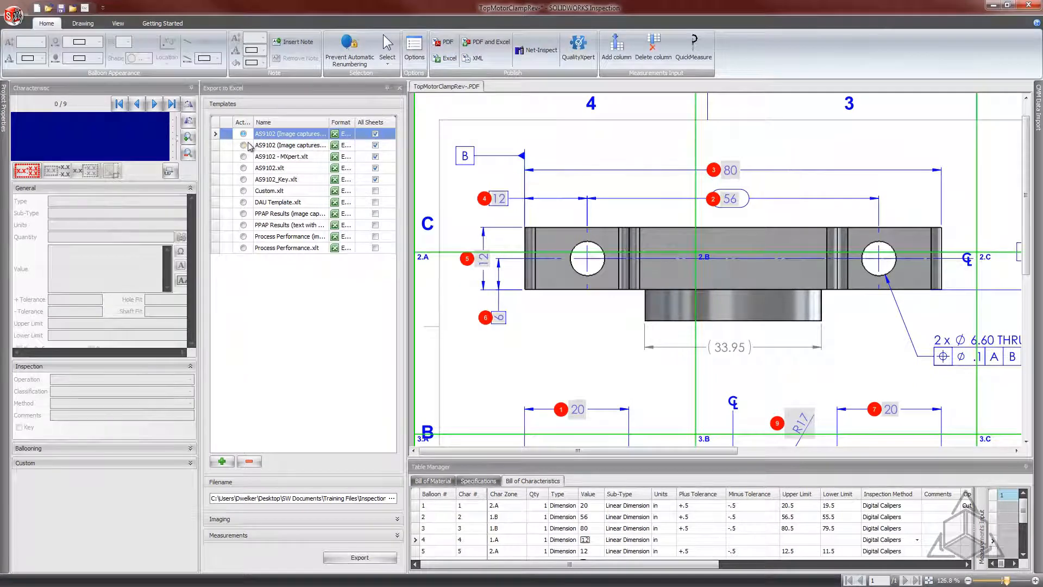
click(370, 559)
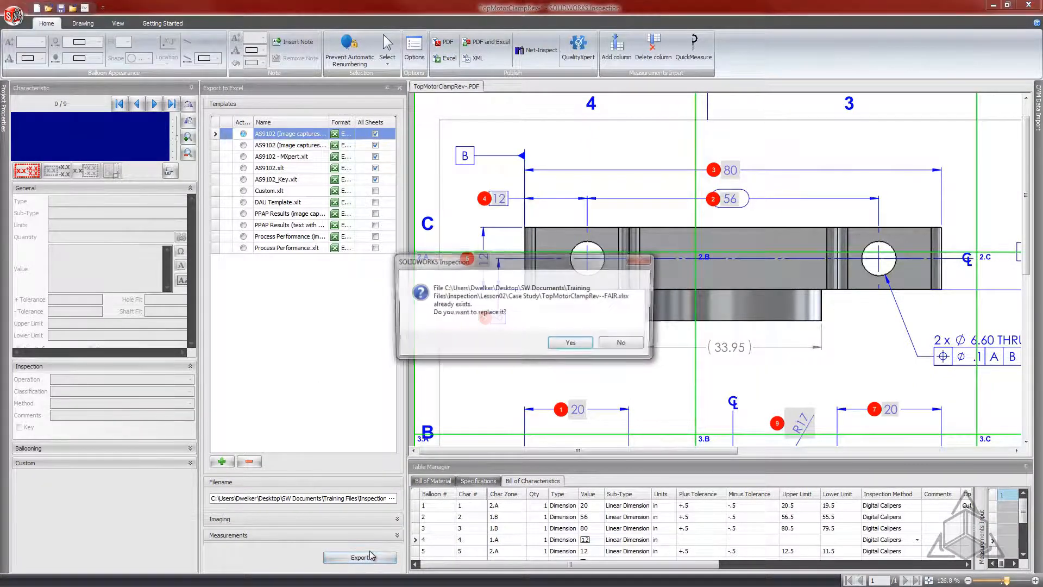
click(572, 344)
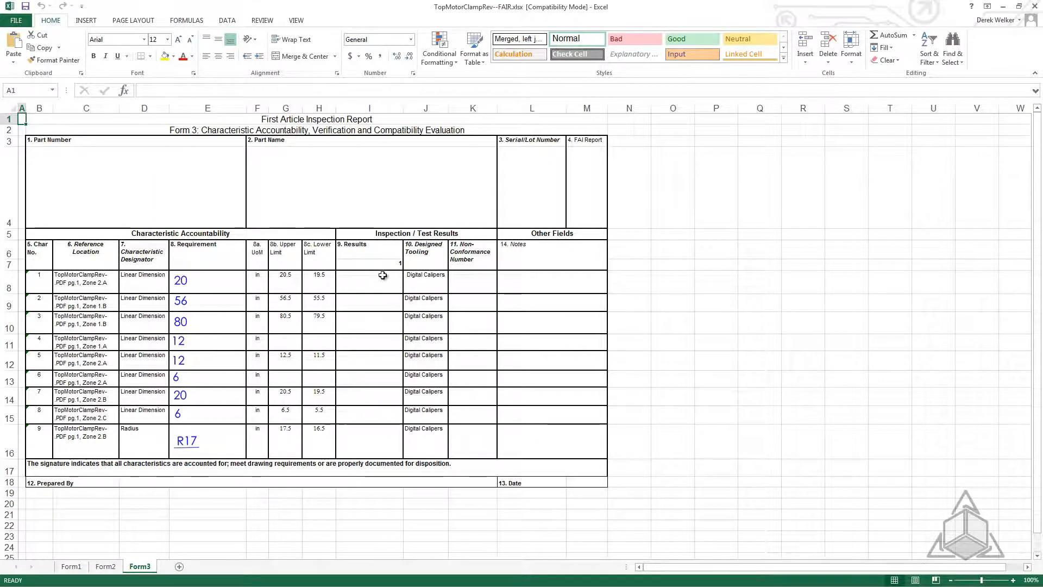
- Examine Form3 of the report: the part number area and characteristic 1's reference location, designator, requirement, unit and limits
click(123, 152)
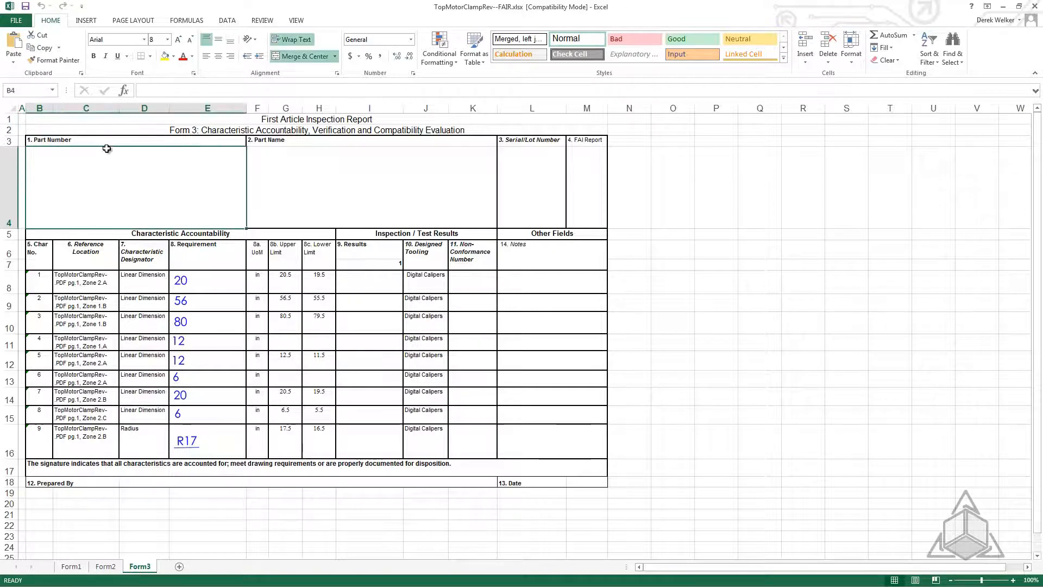
click(112, 141)
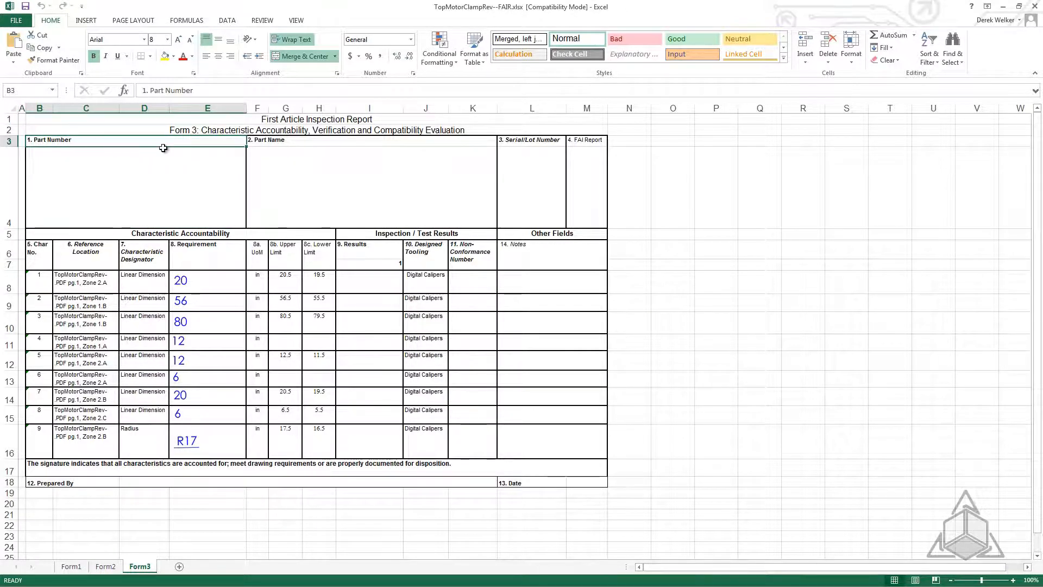
click(143, 166)
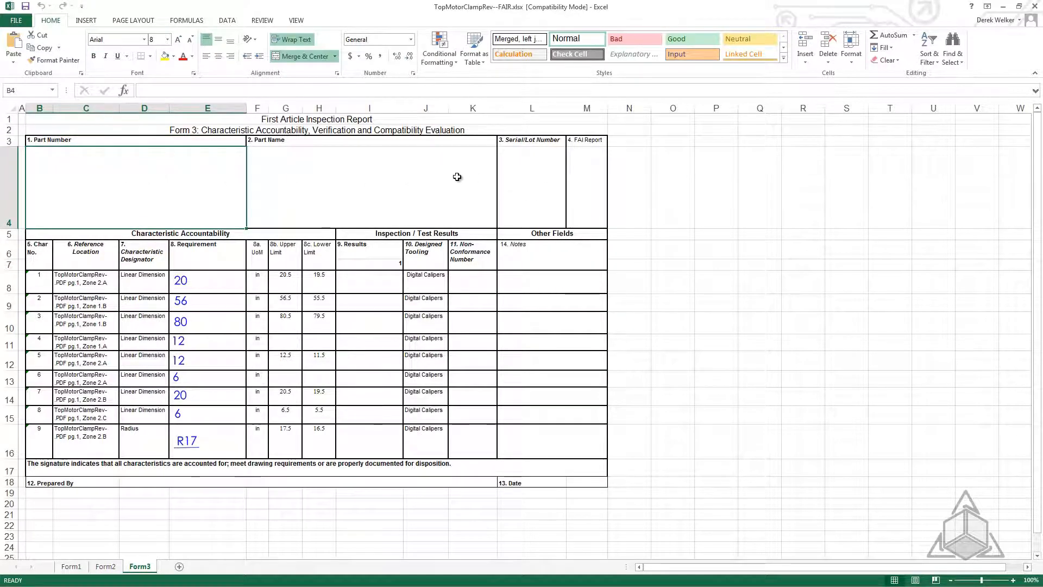
click(95, 285)
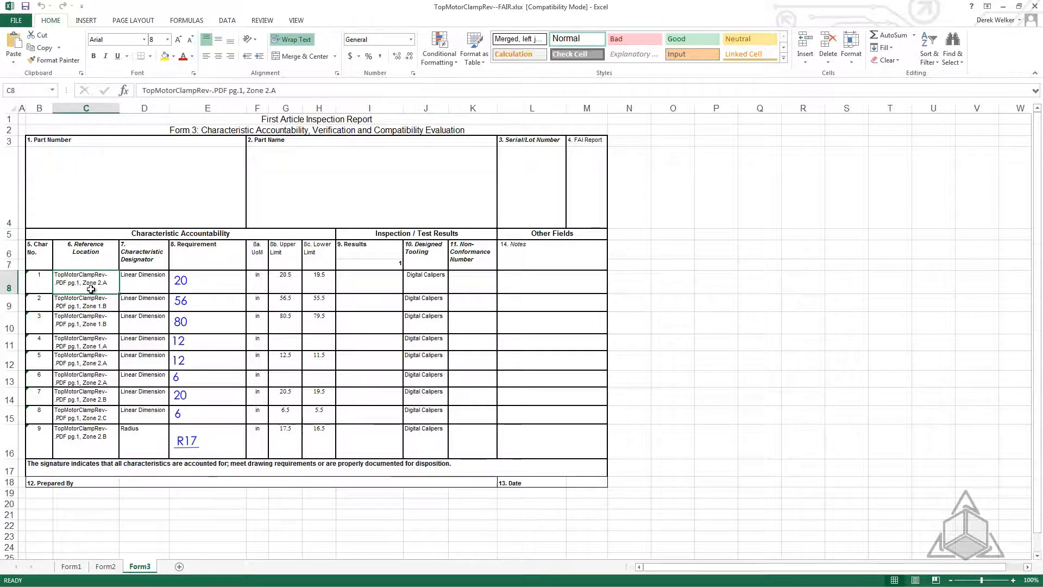
click(142, 280)
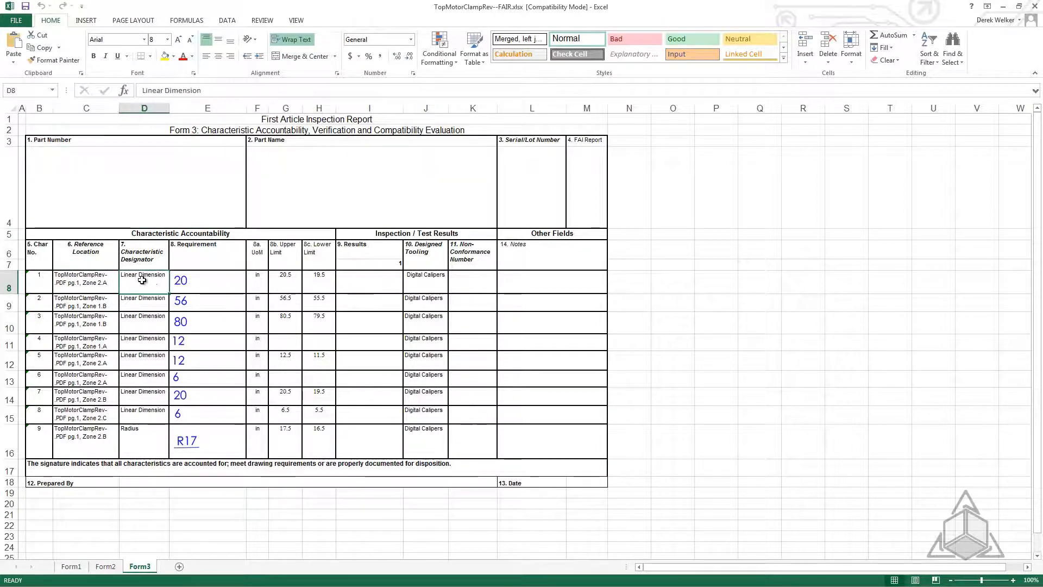
click(179, 281)
click(258, 282)
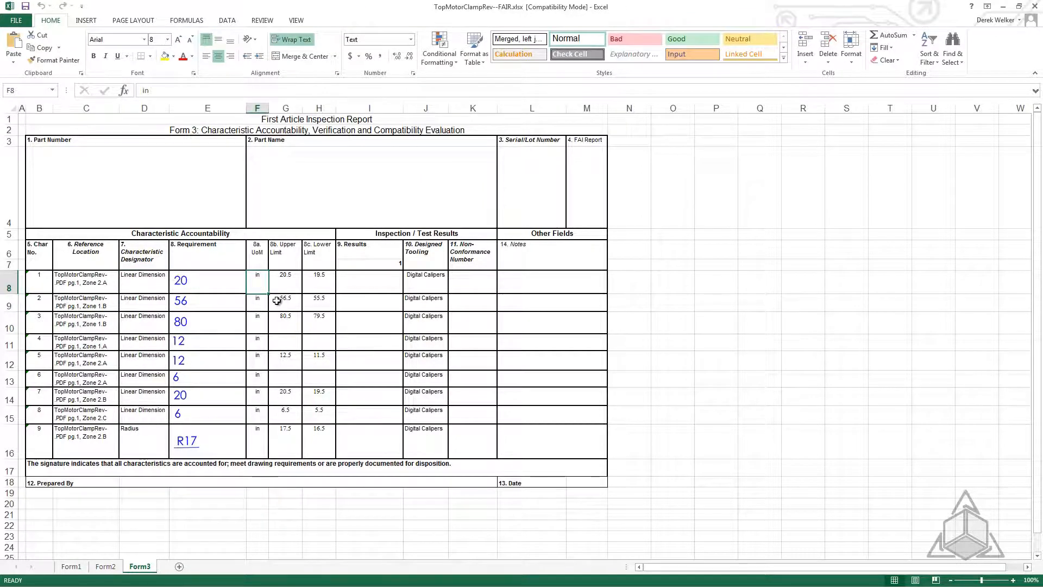
click(284, 280)
click(321, 278)
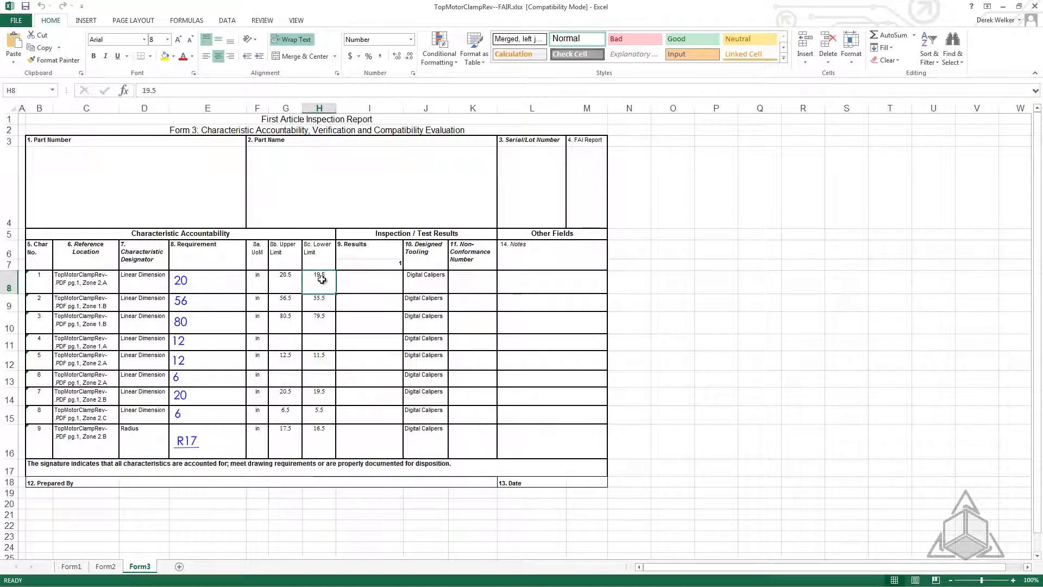
- Enter 20 as the inspection result of characteristic 1 and review its designed tooling and notes cells
click(368, 279)
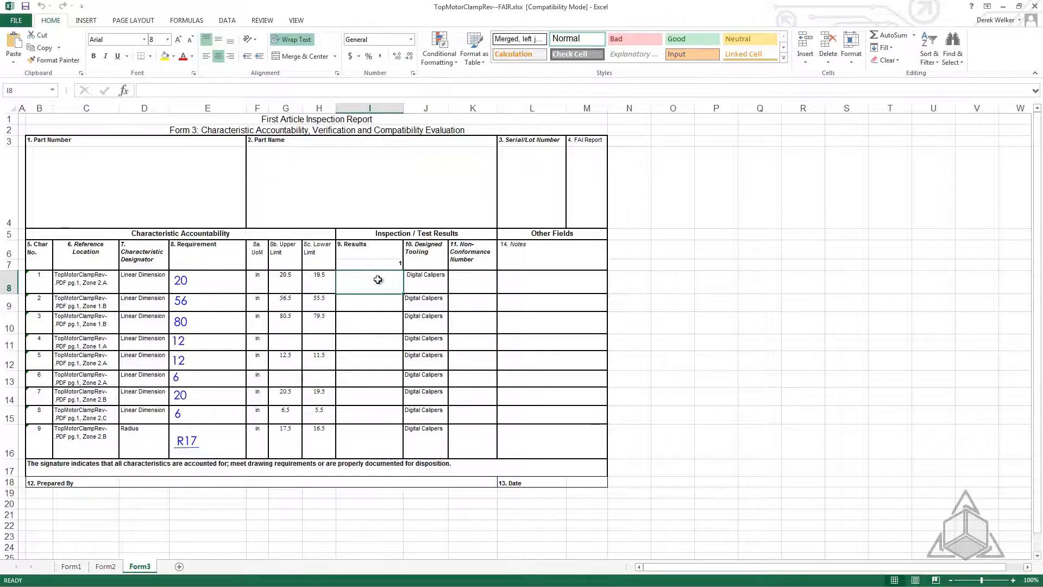
text(20)
key(Return)
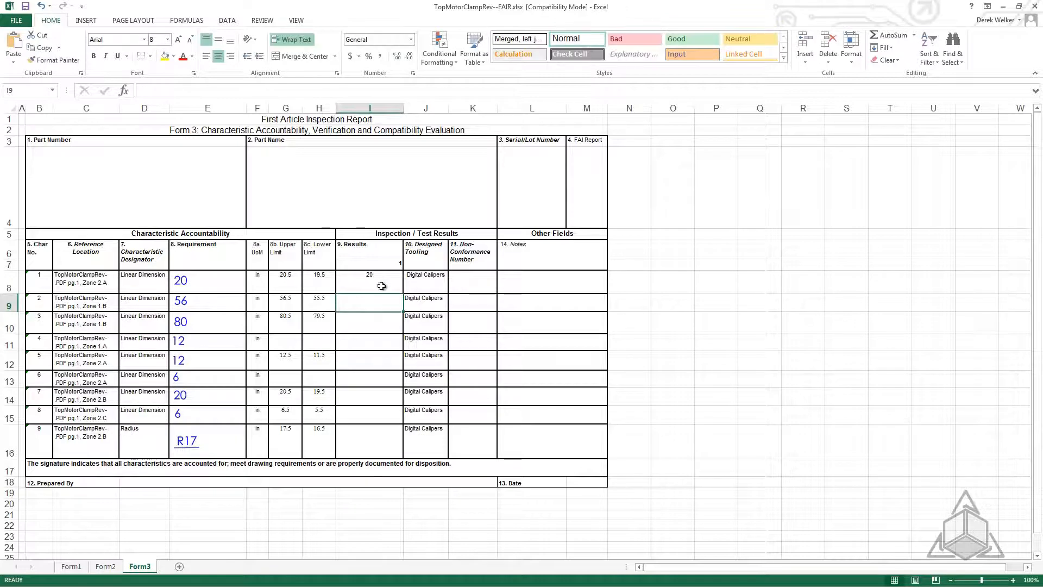
mouse_move(426, 278)
mouse_down()
mouse_move(430, 416)
mouse_move(432, 280)
mouse_up()
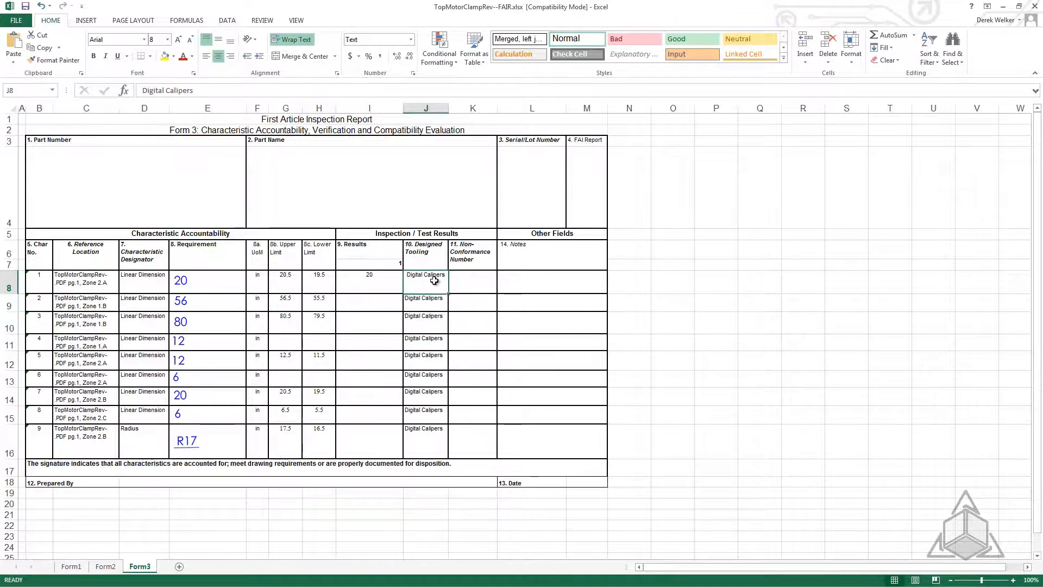
click(558, 284)
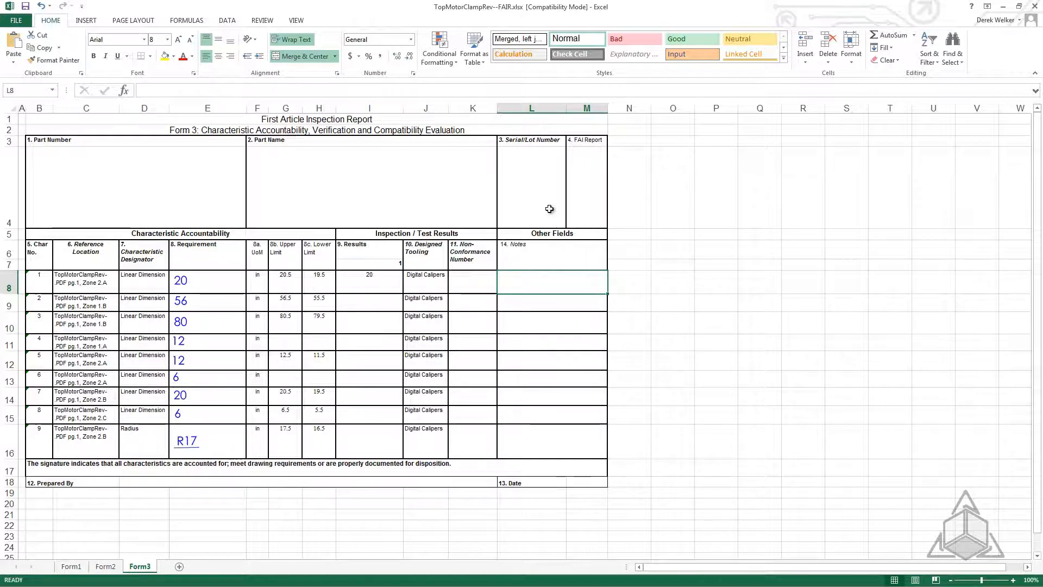
- Close the Excel report and the current top motor clamp inspection project
click(1034, 7)
click(520, 312)
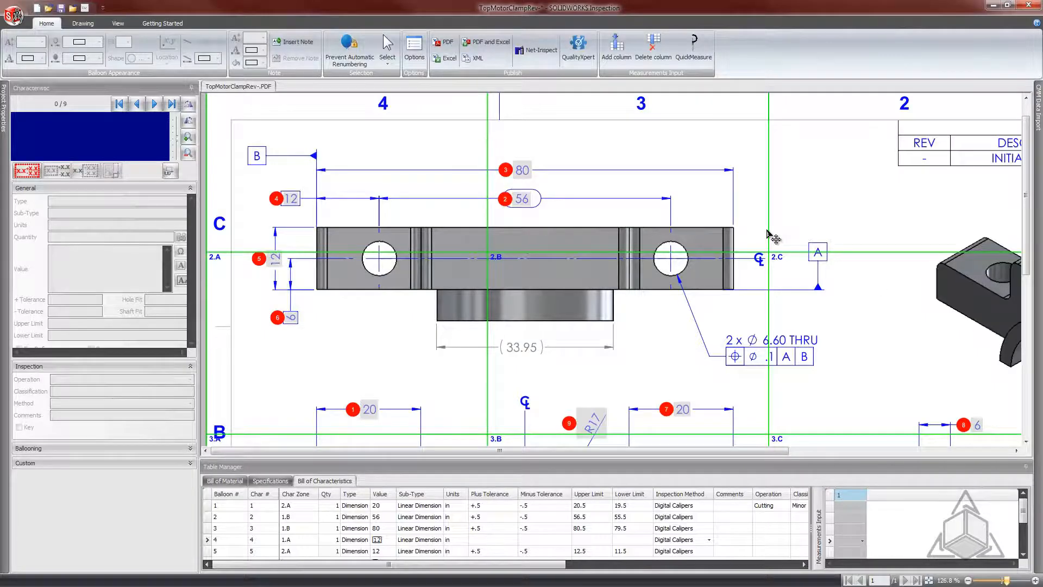
click(335, 59)
click(14, 16)
click(56, 152)
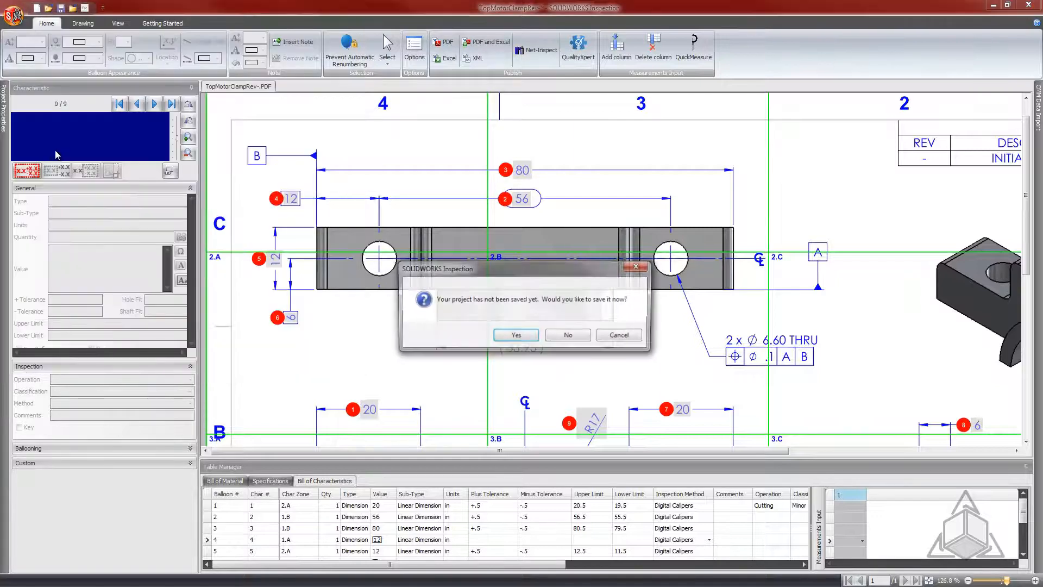
key(Return)
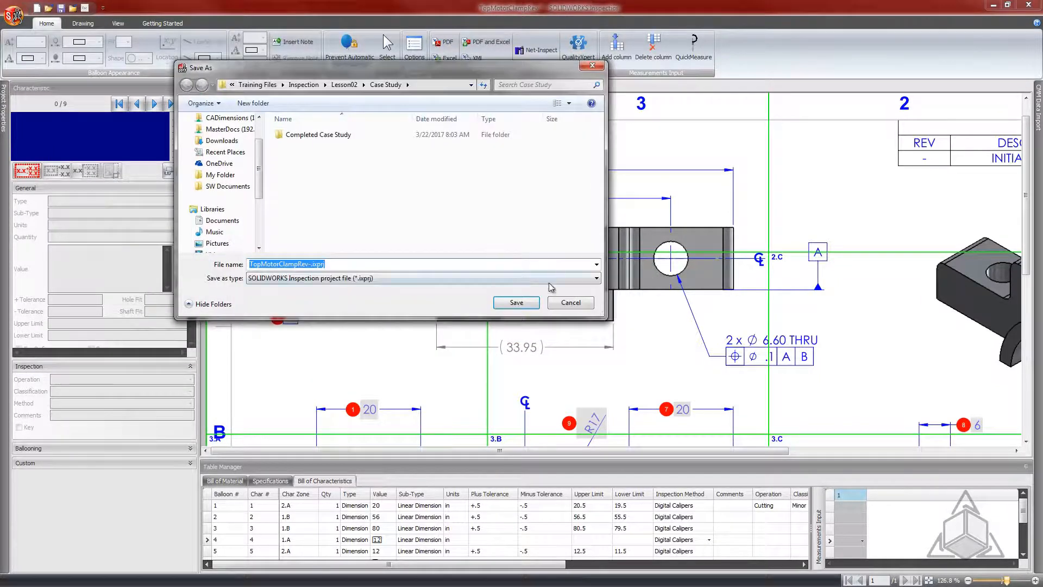
click(539, 305)
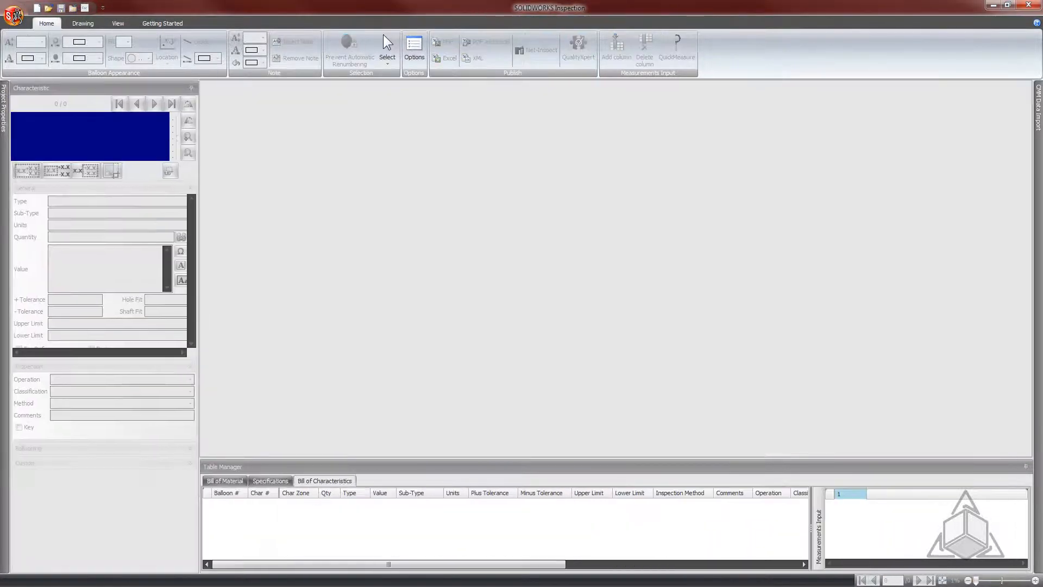
- Open the finished inspection project from the Completed Case Study folder under Lesson02
click(12, 21)
click(38, 65)
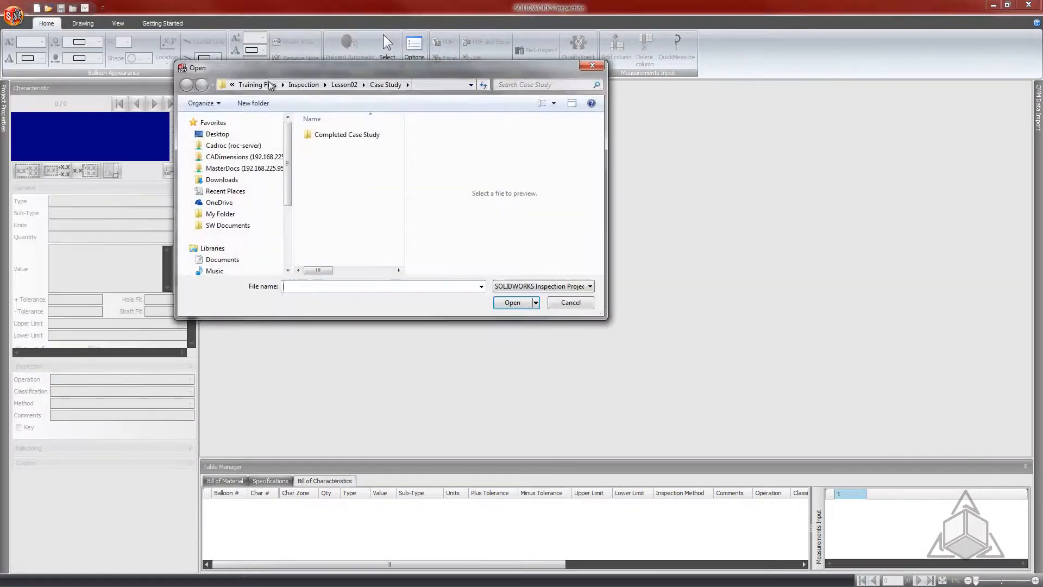
click(333, 85)
double_click(338, 135)
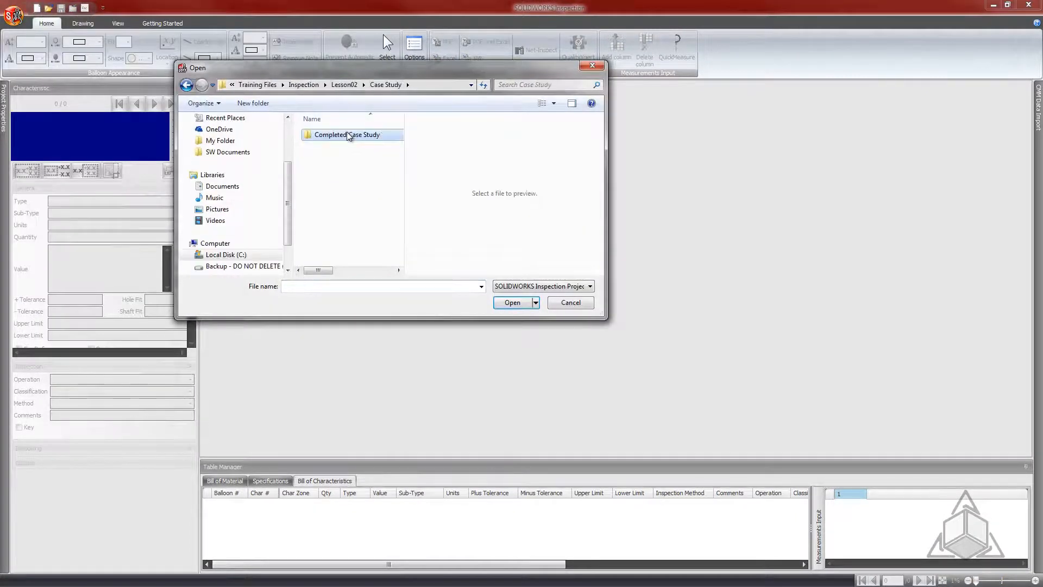
double_click(349, 139)
click(351, 140)
click(522, 302)
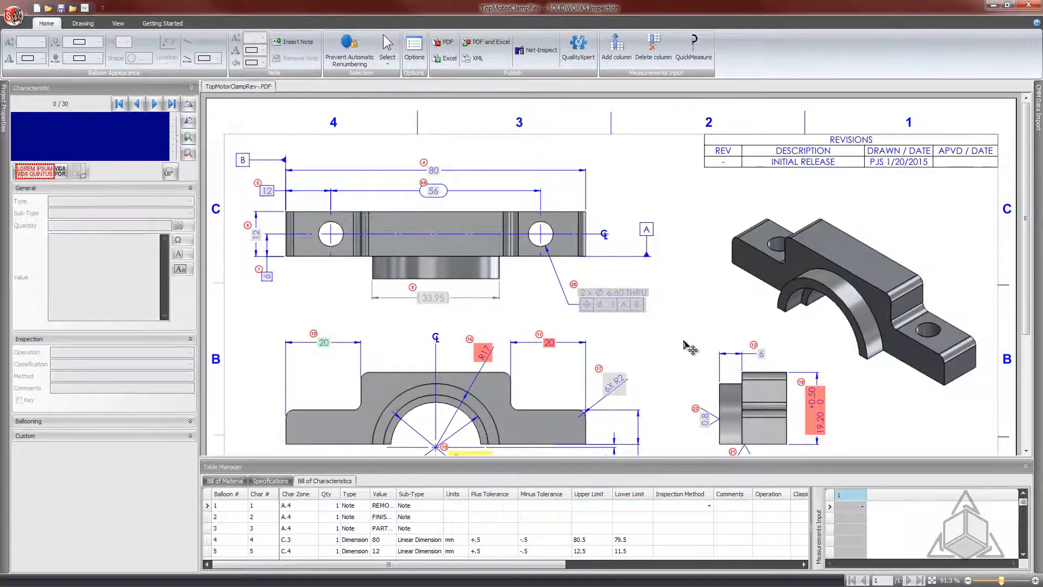
- Examine the measurement results of the colour-coded 19.20, 9.20, 0.80 and R12 ±0.025 dimensions on the drawing
scroll(658, 265, up, 1)
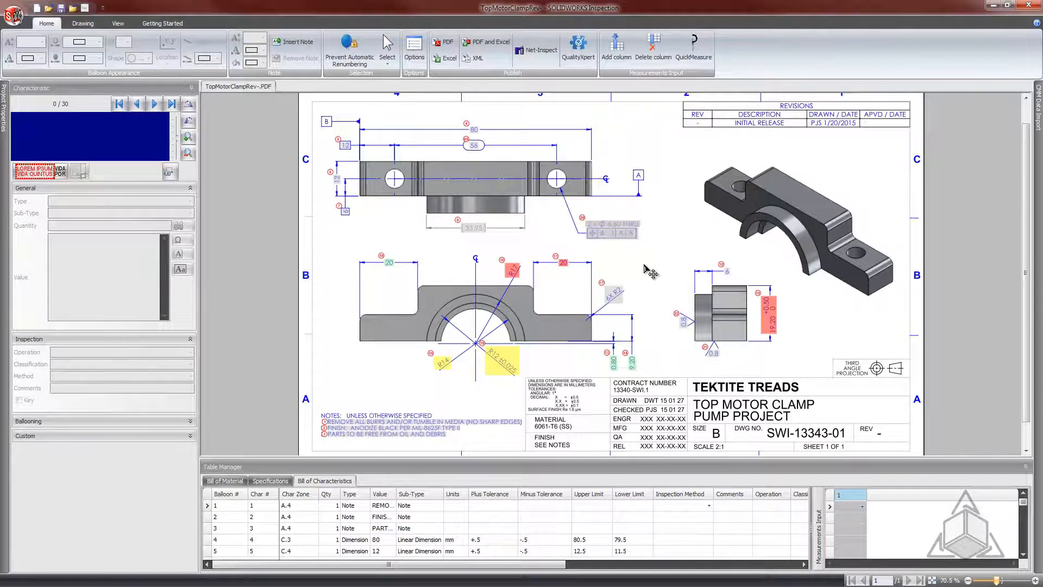
click(775, 322)
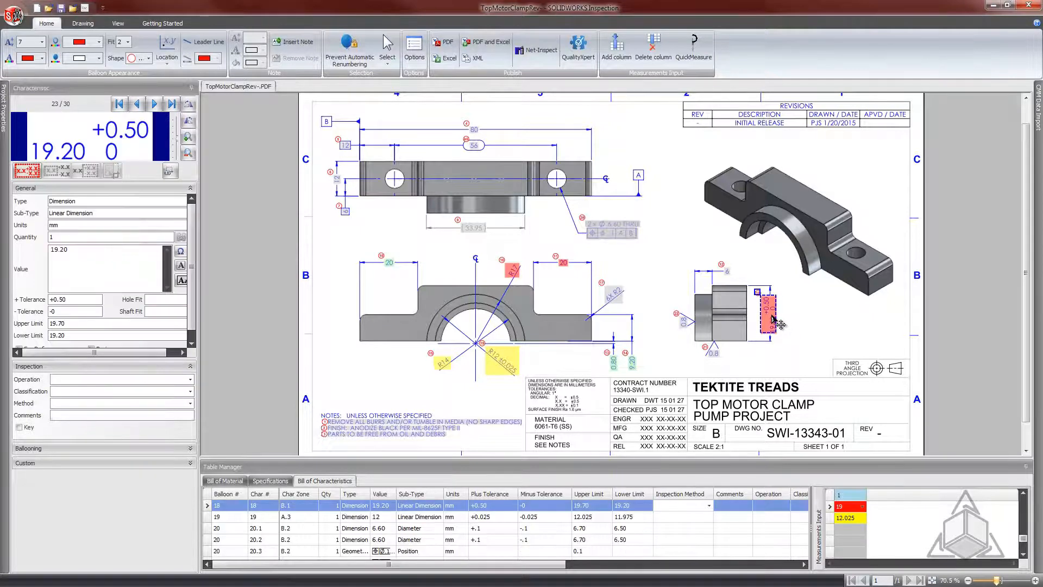
click(629, 363)
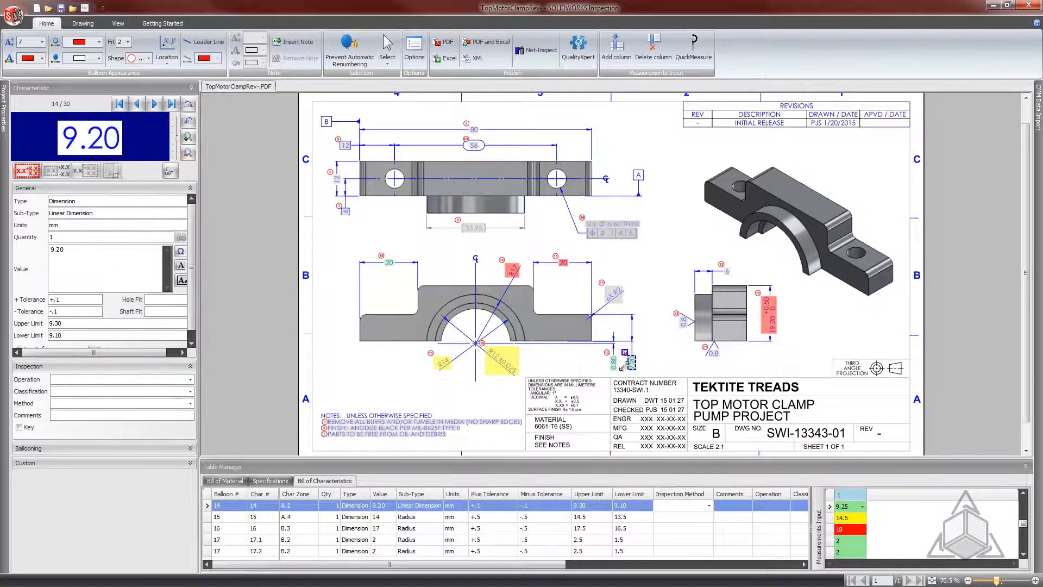
click(614, 363)
click(498, 357)
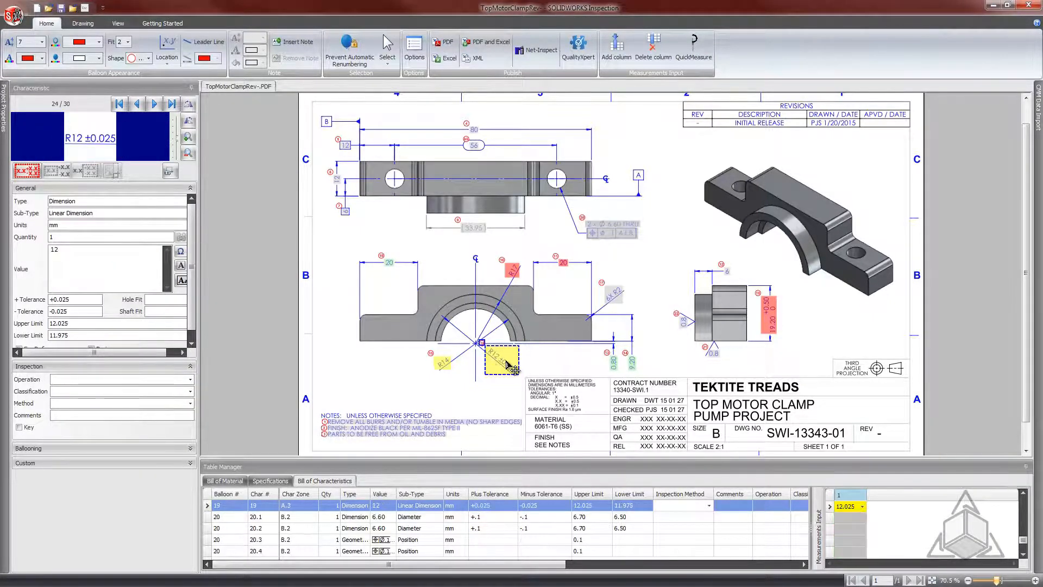
click(565, 366)
scroll(565, 365, down, 1)
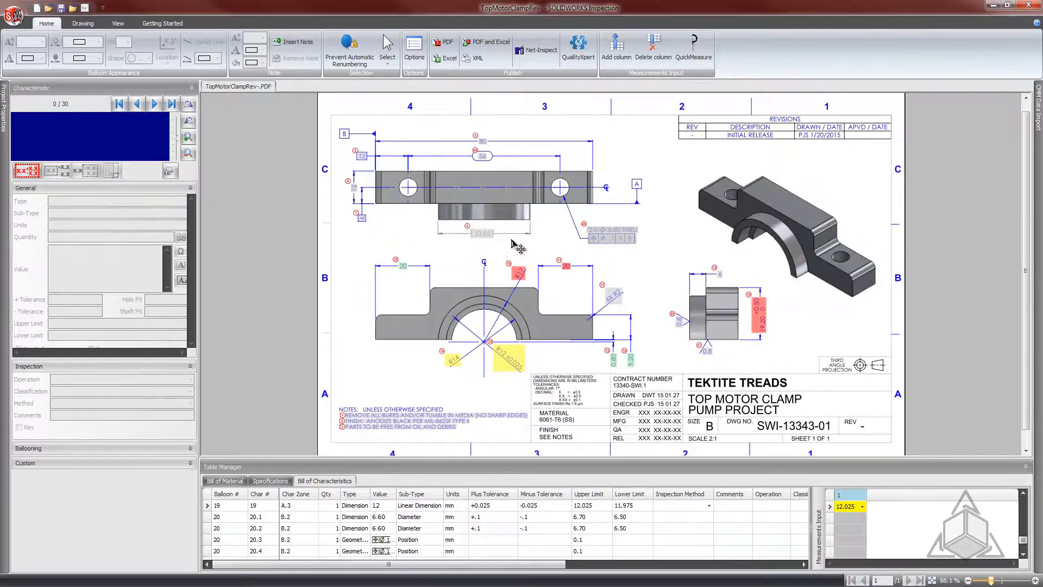
- Compare the project drawing with TopMotorClampRevA.PDF from the Case Study folder
click(88, 25)
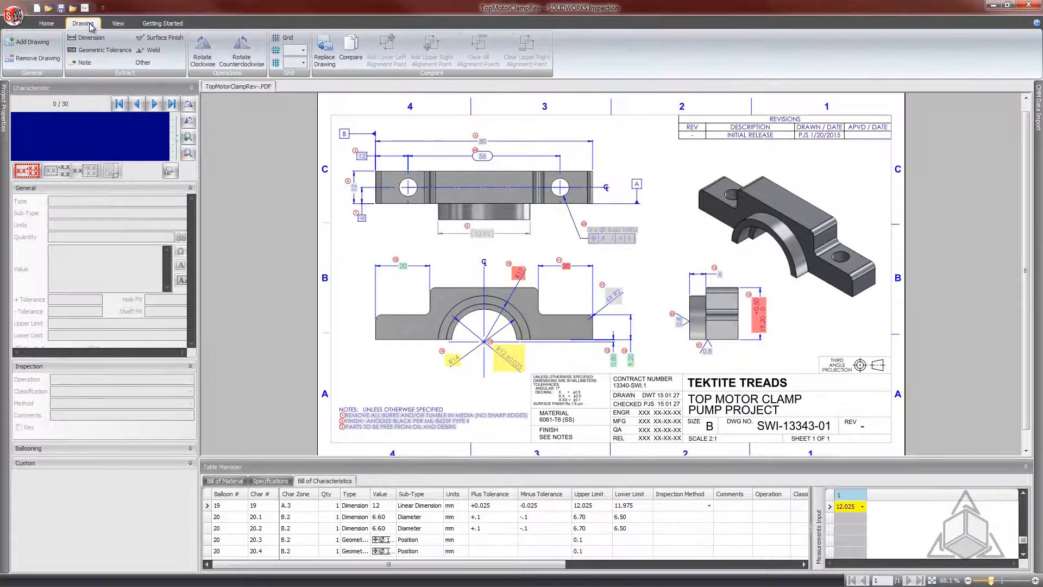
click(351, 48)
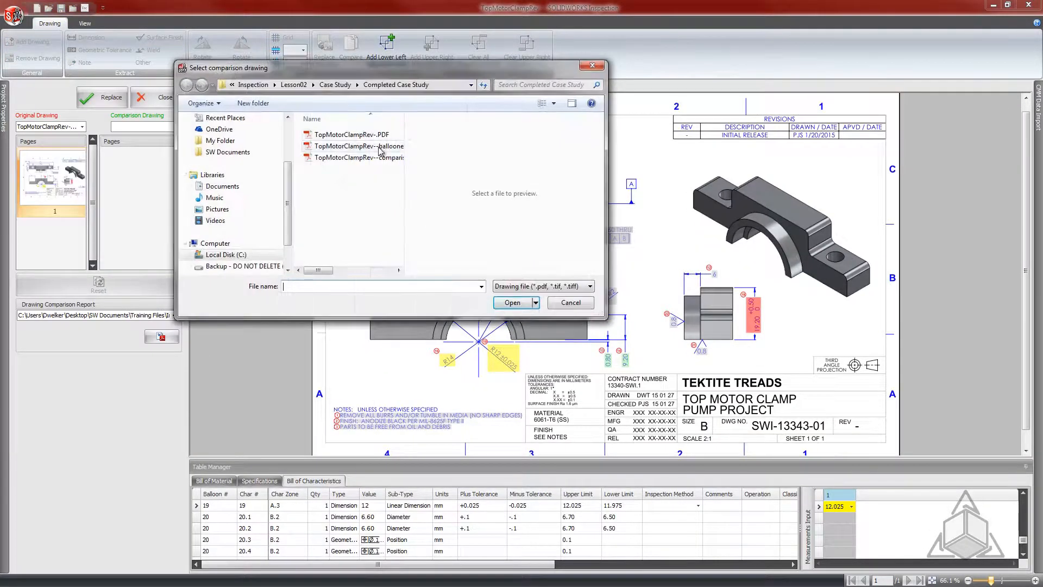
click(335, 84)
click(385, 159)
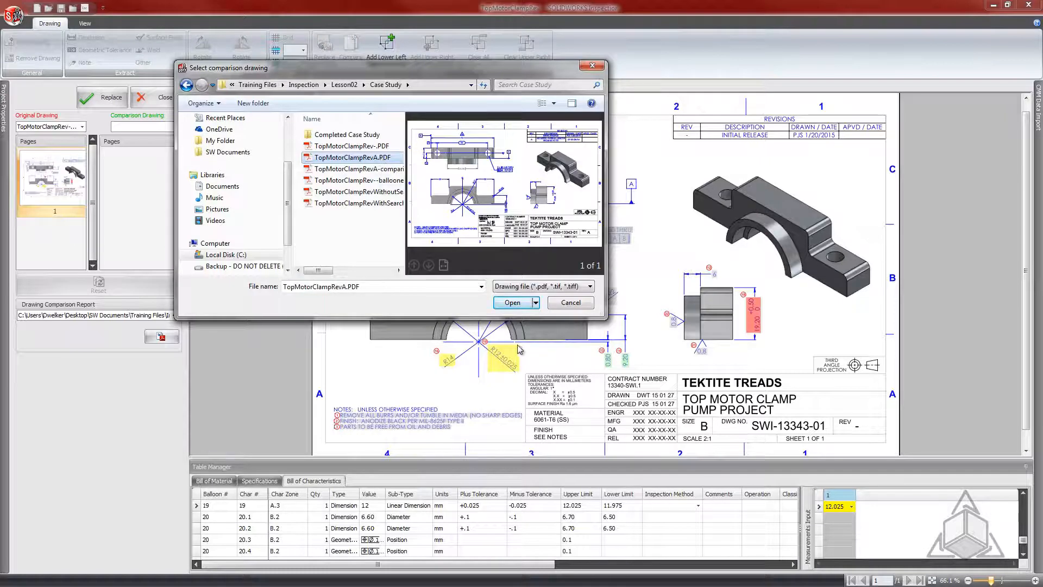
click(512, 302)
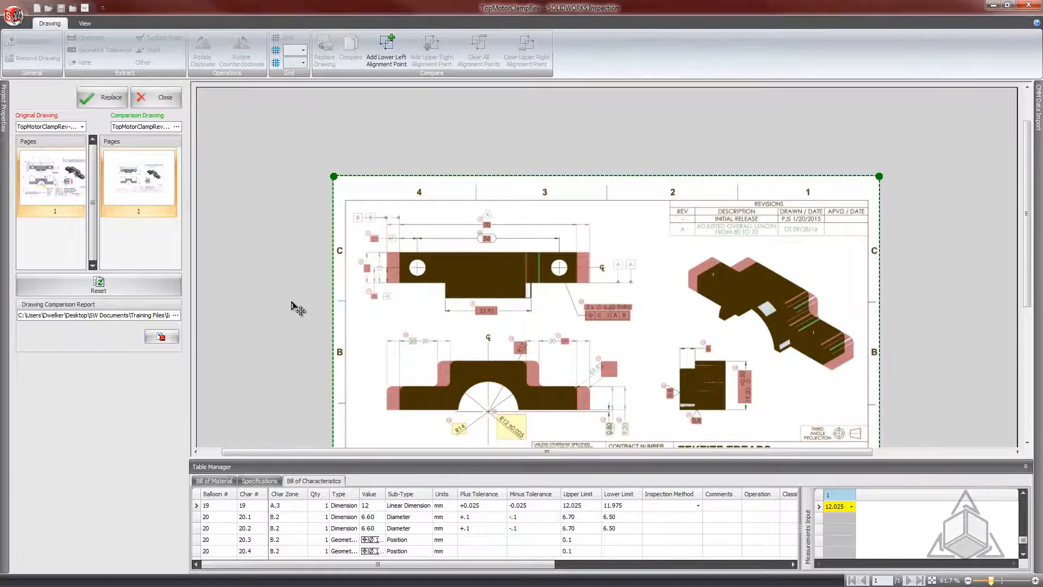
- Review the overlaid drawing differences and replace the original drawing with the revision A drawing
scroll(293, 306, up, 1)
scroll(360, 314, up, 2)
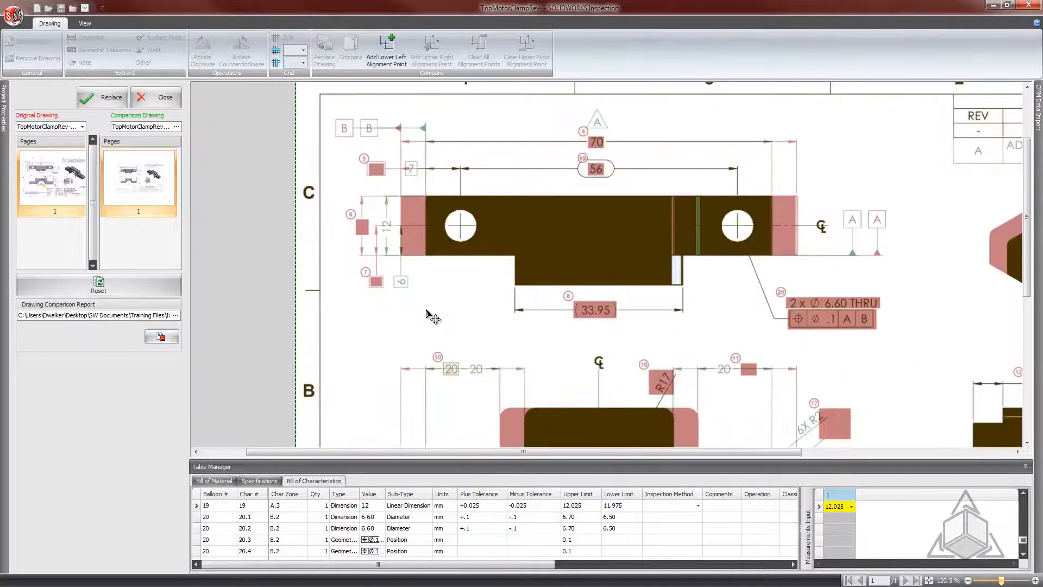
scroll(433, 318, down, 3)
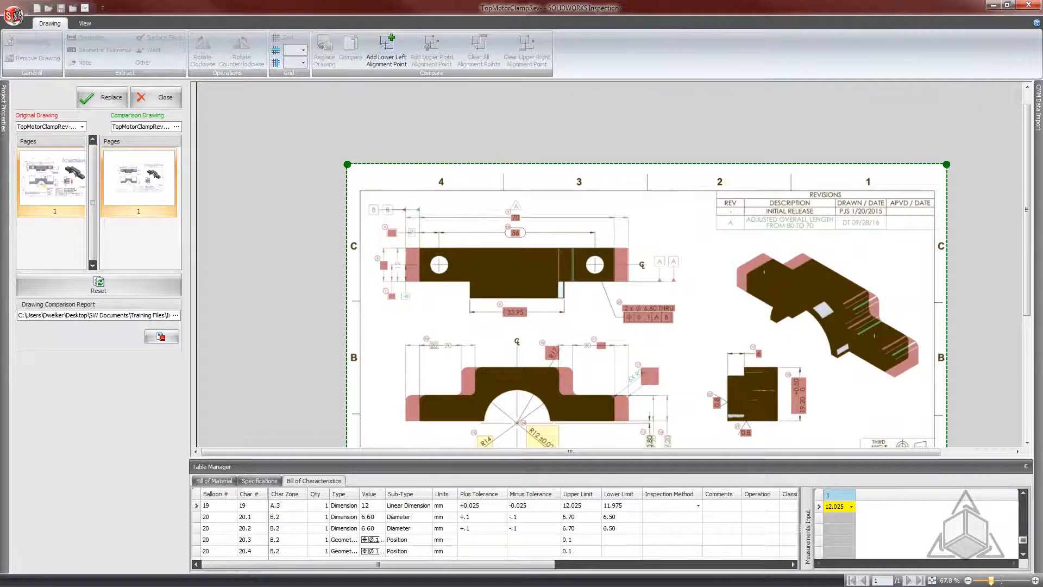
drag(1027, 163, 1027, 205)
click(101, 98)
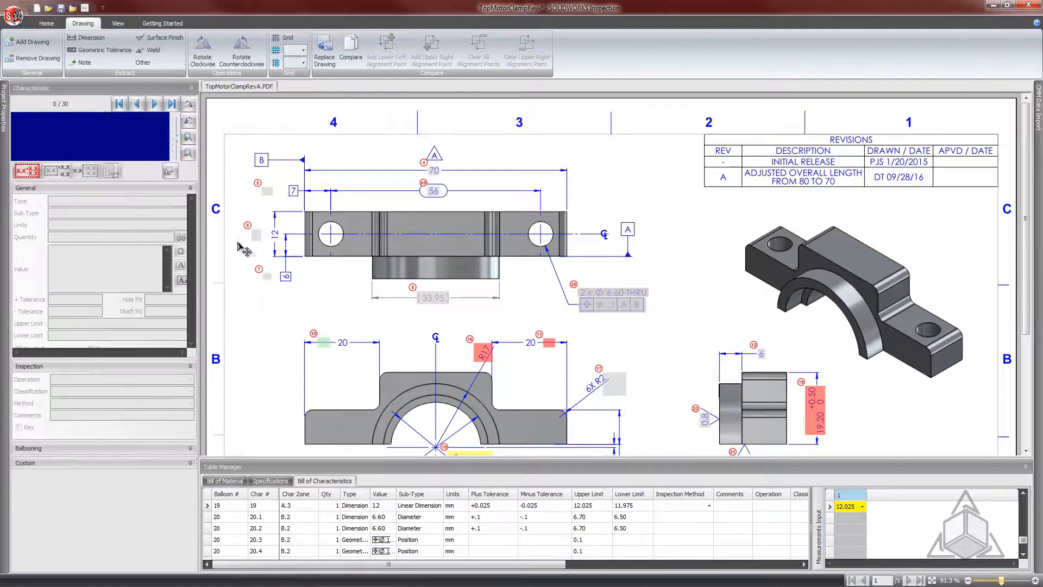
- Move balloon 5 and its capture area onto the boxed 7 dimension of the top view and re-extract the value
scroll(264, 232, up, 2)
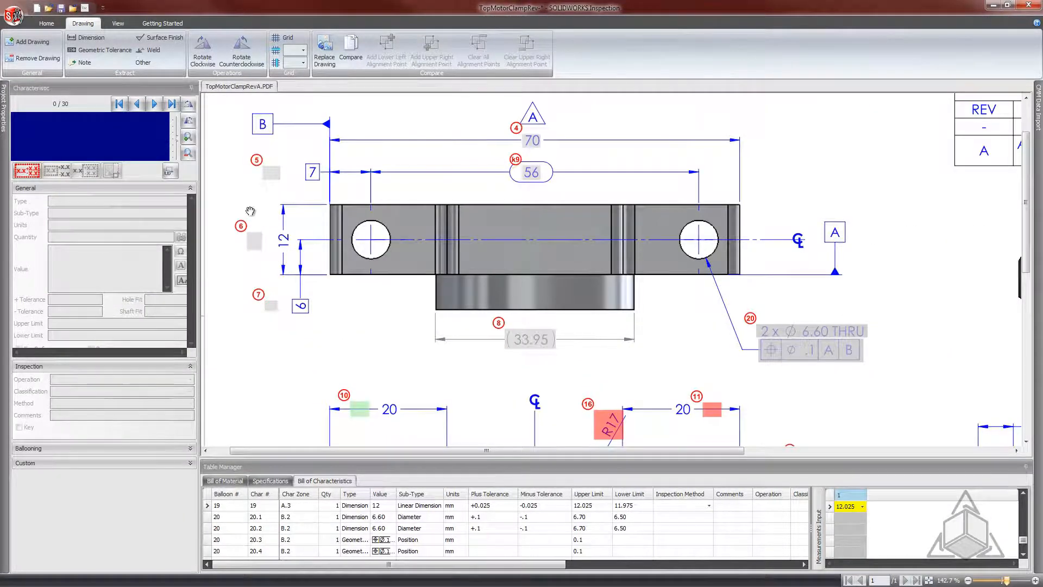
mouse_move(250, 211)
middle_down()
mouse_move(340, 208)
mouse_move(329, 203)
middle_up()
scroll(288, 201, up, 1)
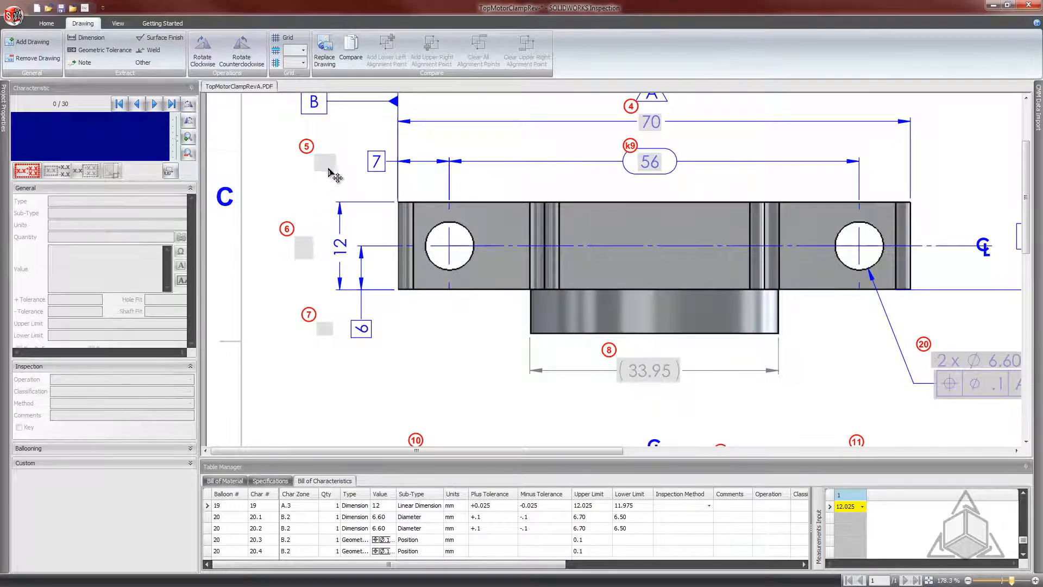
click(331, 163)
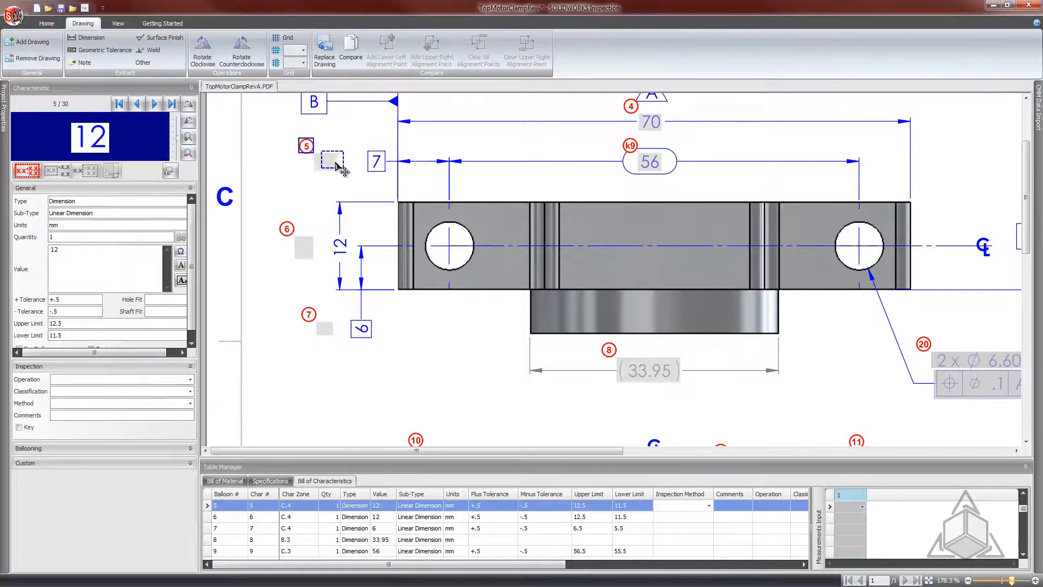
drag(337, 166, 383, 163)
drag(364, 163, 372, 163)
drag(305, 146, 363, 156)
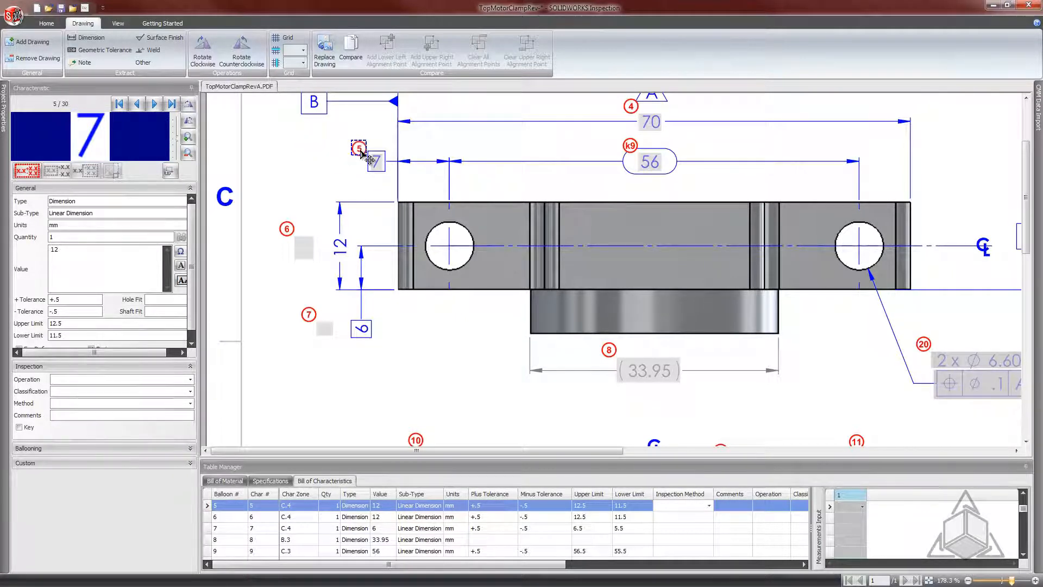
click(376, 162)
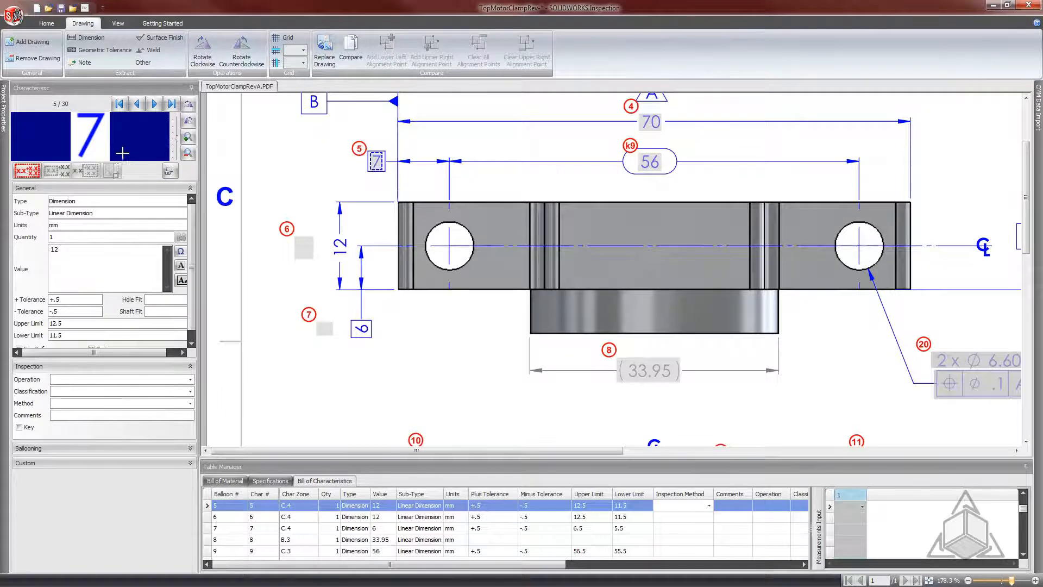
click(33, 174)
- Move balloon 6 and its capture area to the vertical 12 dimension and rotate the captured image upright
click(302, 247)
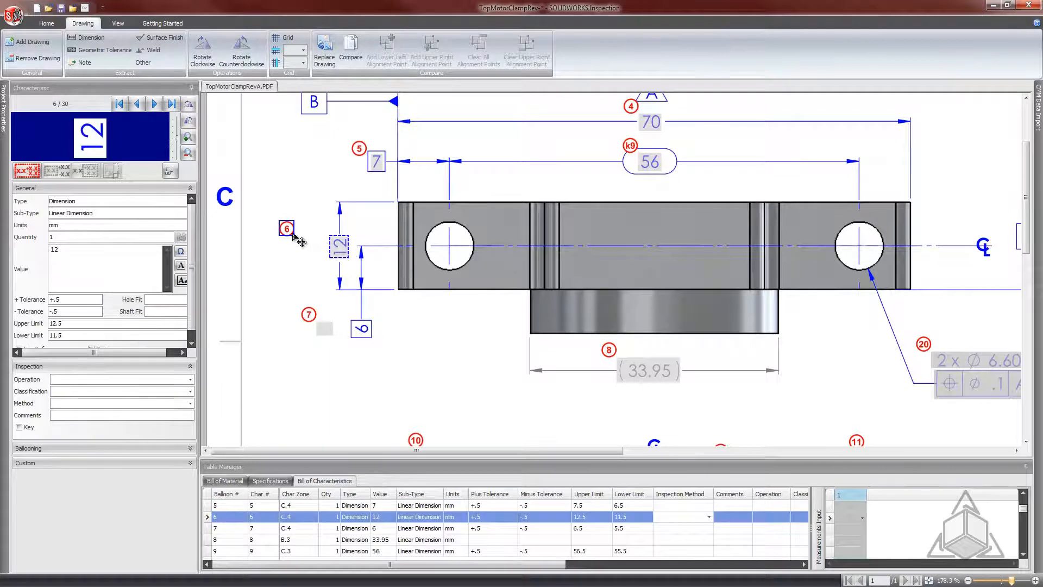
drag(298, 240, 333, 247)
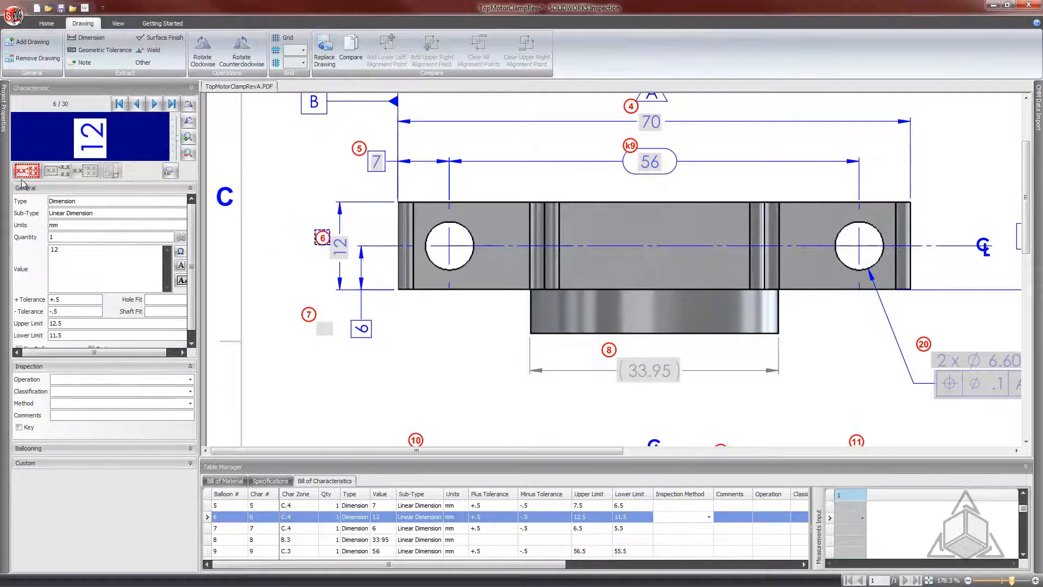
click(188, 104)
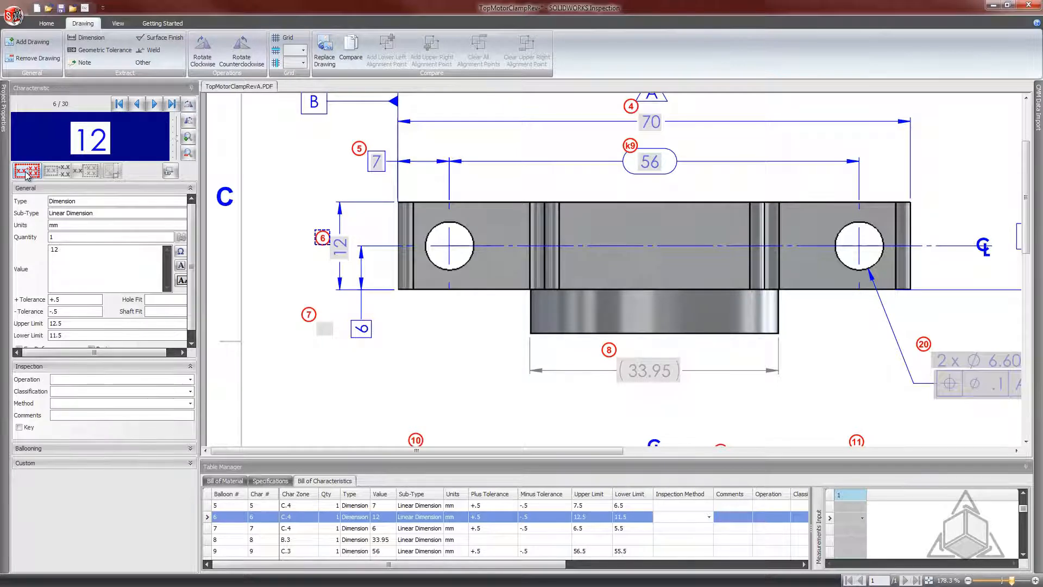
click(435, 346)
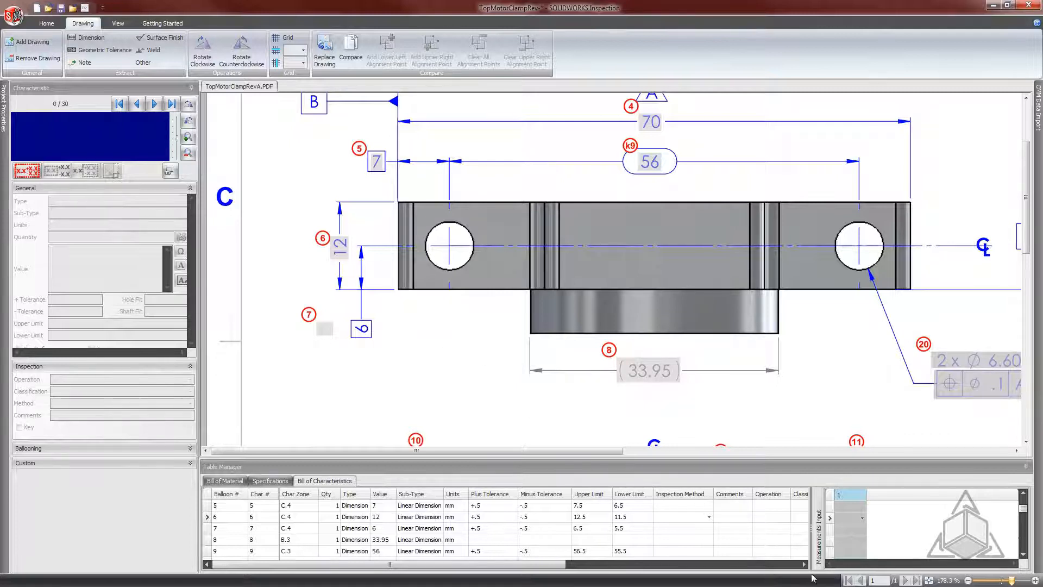
- Record a measurement of 12 for the vertical 12 dimension at balloon 6
click(634, 378)
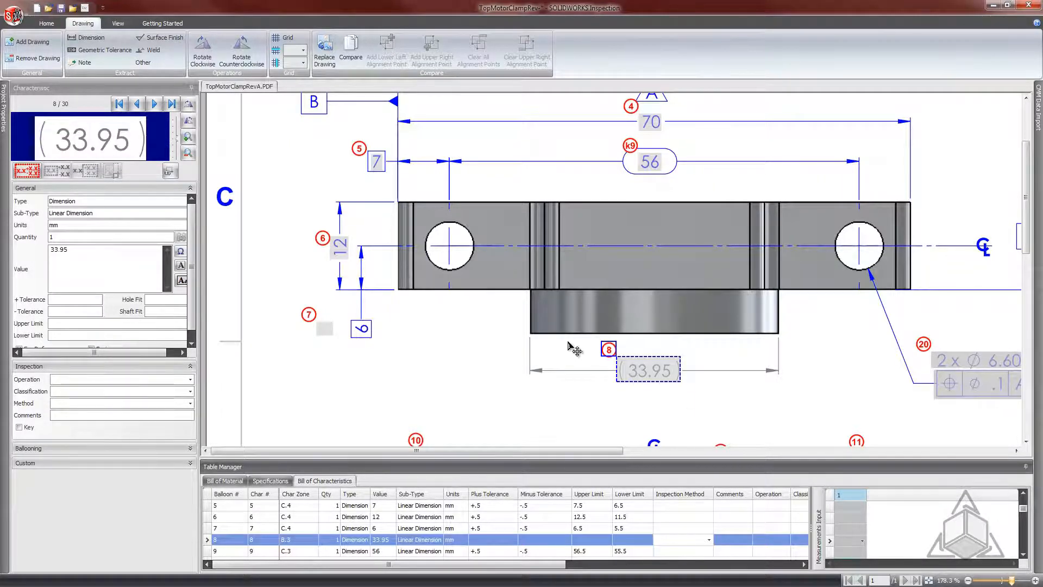
click(322, 240)
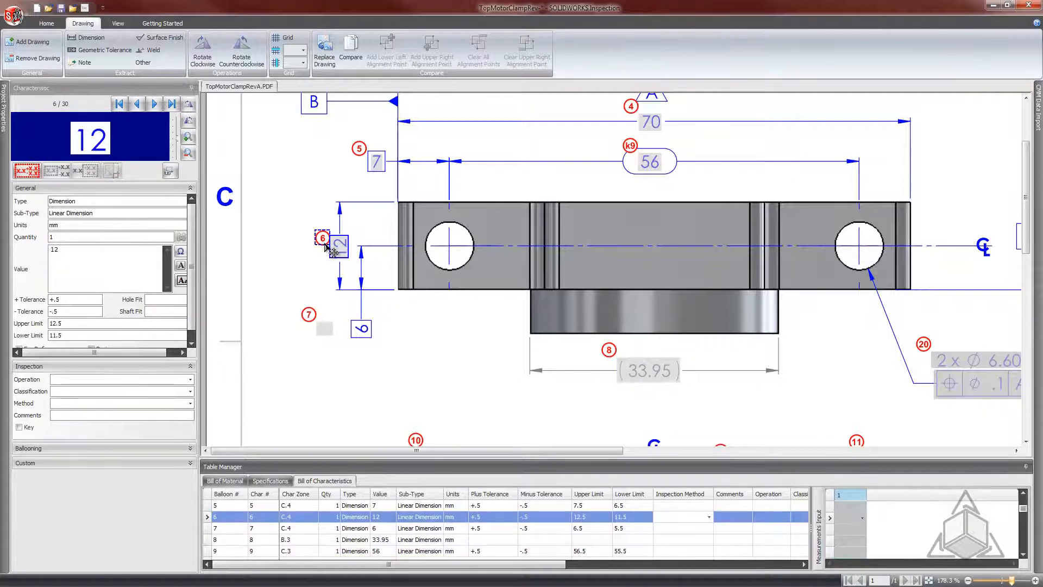
click(843, 519)
text(12)
key(Return)
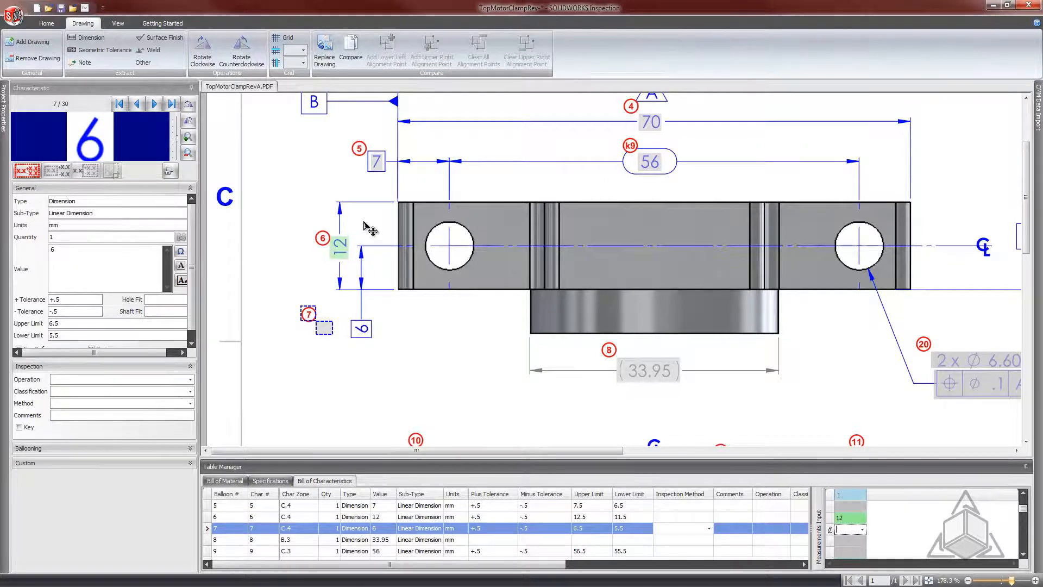
- Record a measurement of 7.2 for the boxed 7 dimension at balloon 5
click(375, 161)
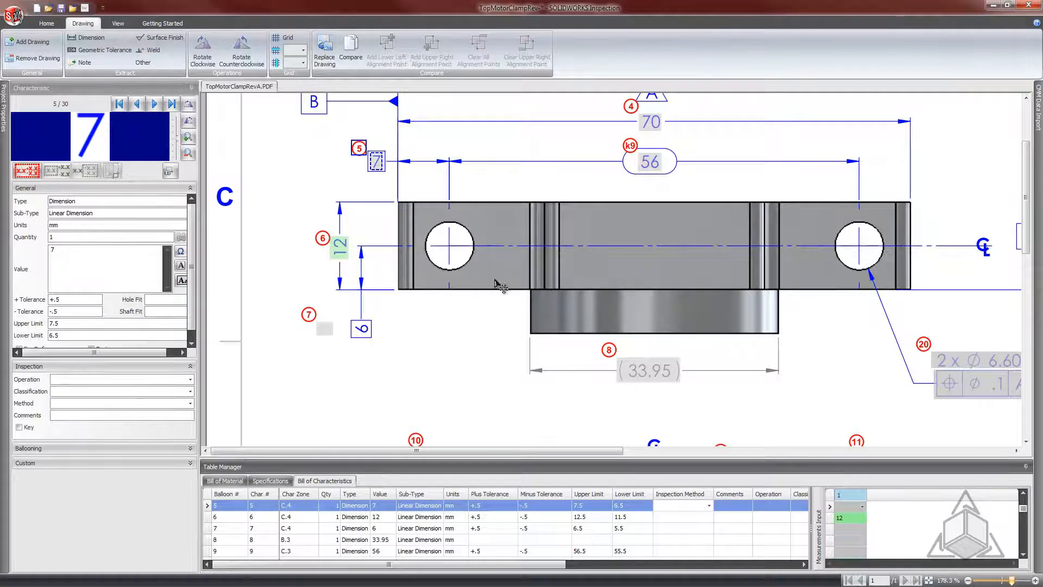
click(846, 507)
text(7.2)
key(Return)
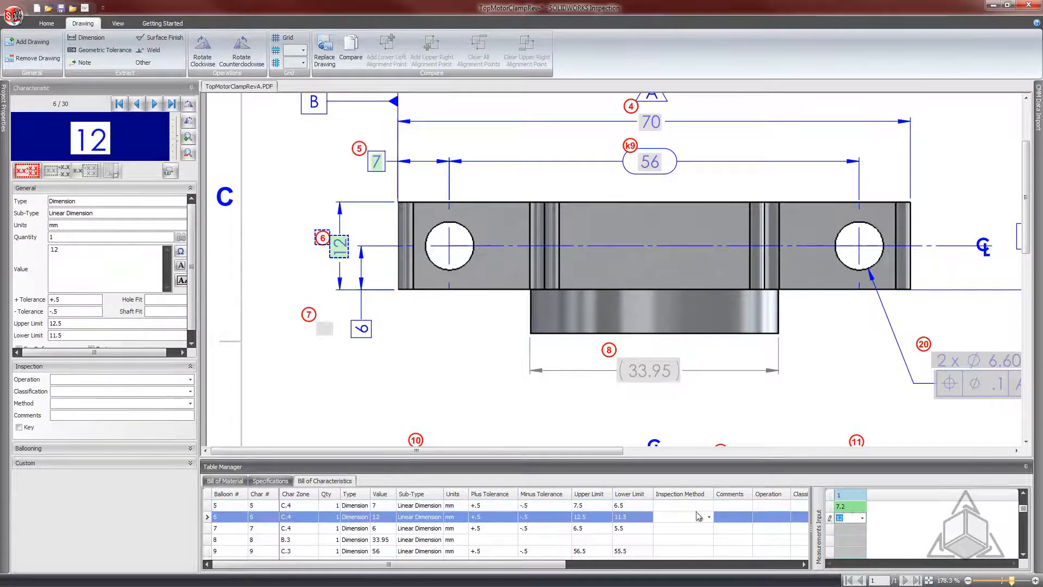
- Record a measurement for the overall length at balloon 4 and refine it to 80.449
click(651, 121)
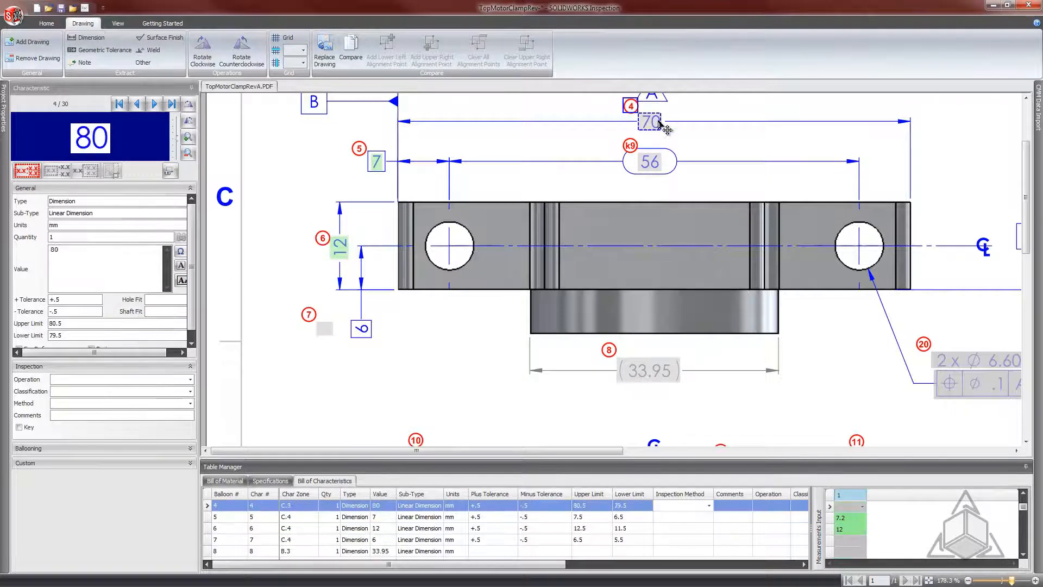
click(847, 508)
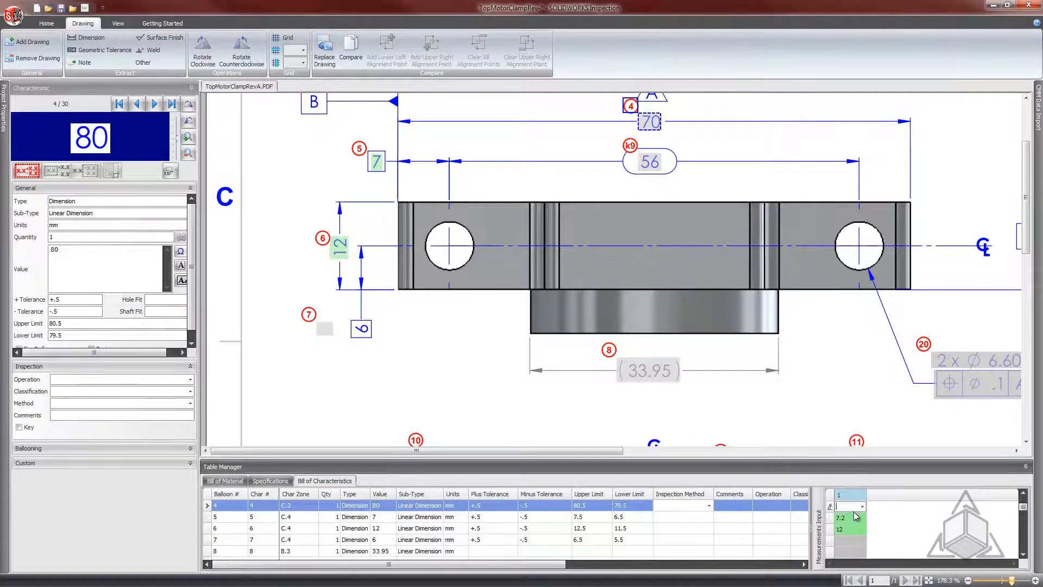
key(Return)
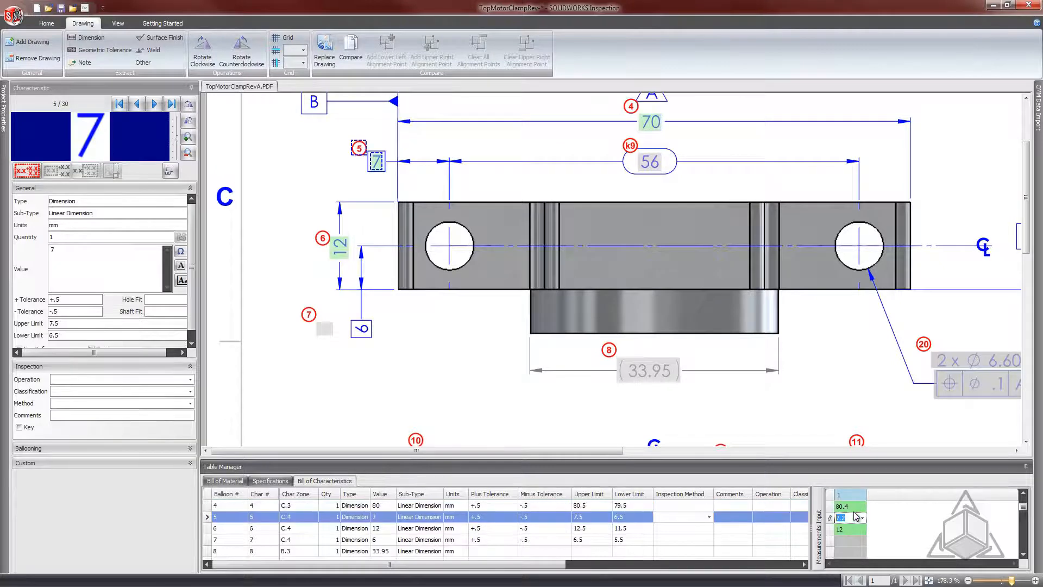
key(Up)
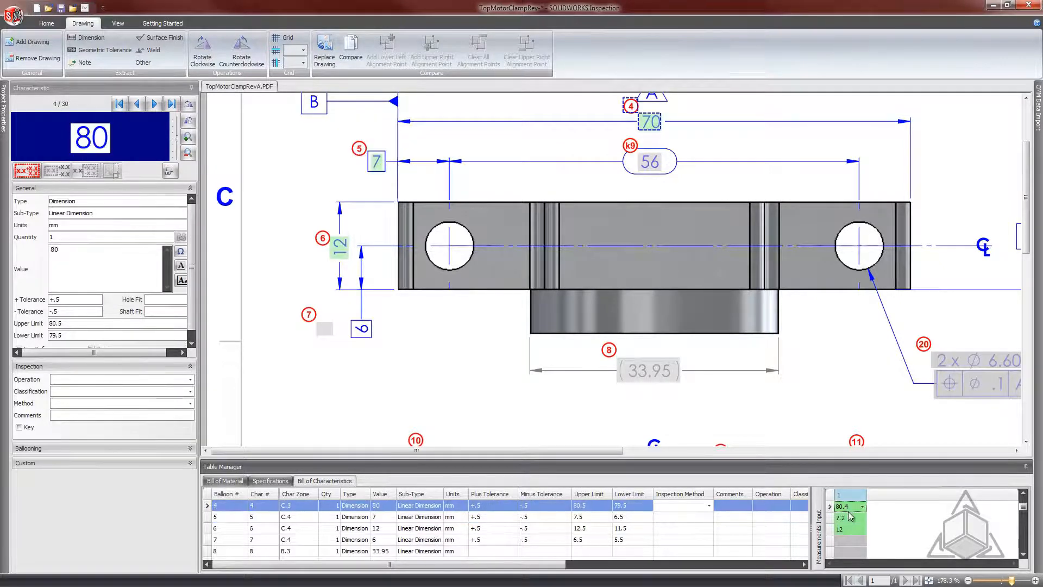
click(852, 508)
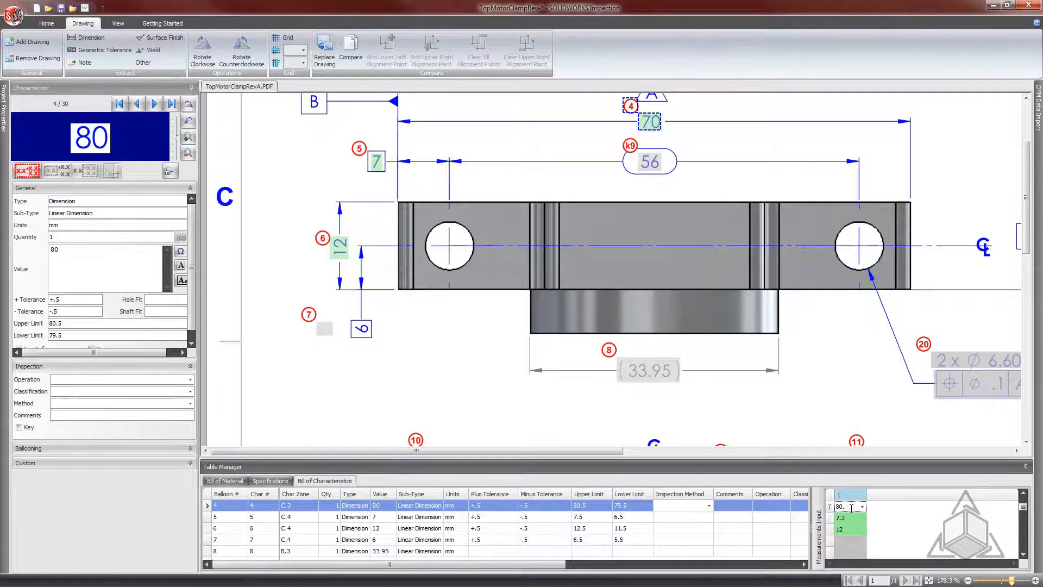
text(49)
key(Return)
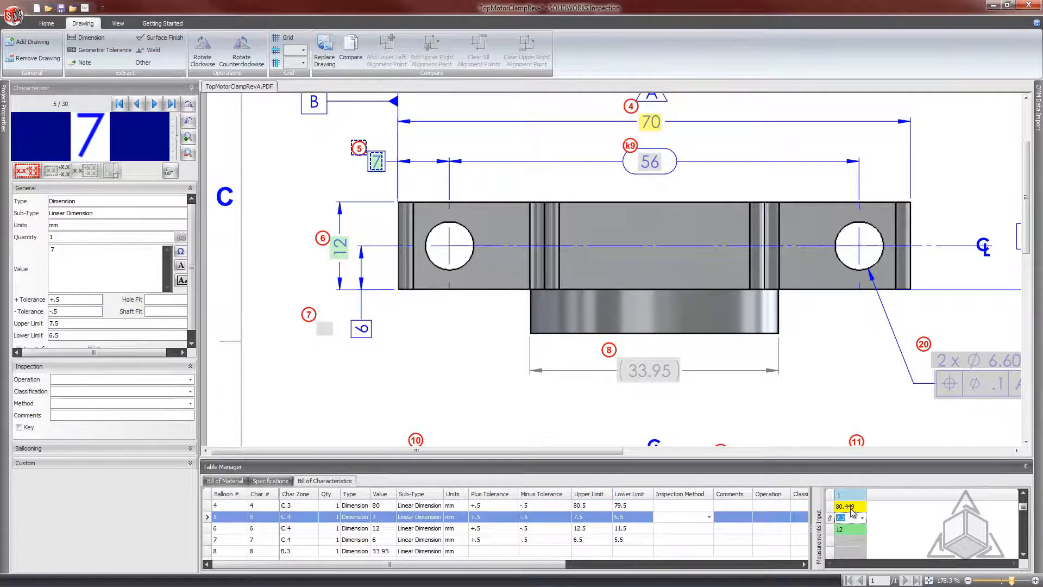
click(654, 129)
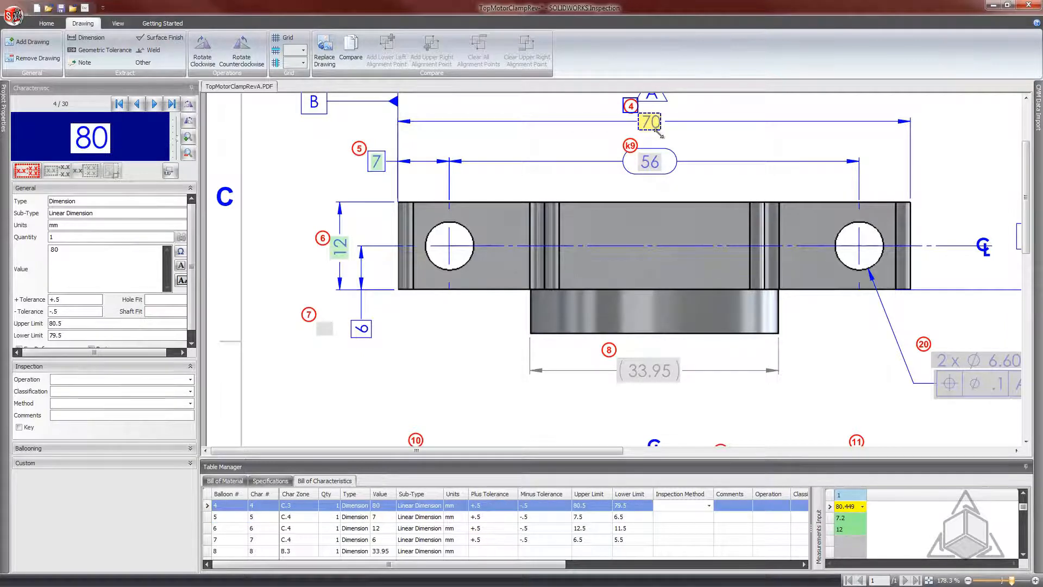
click(728, 144)
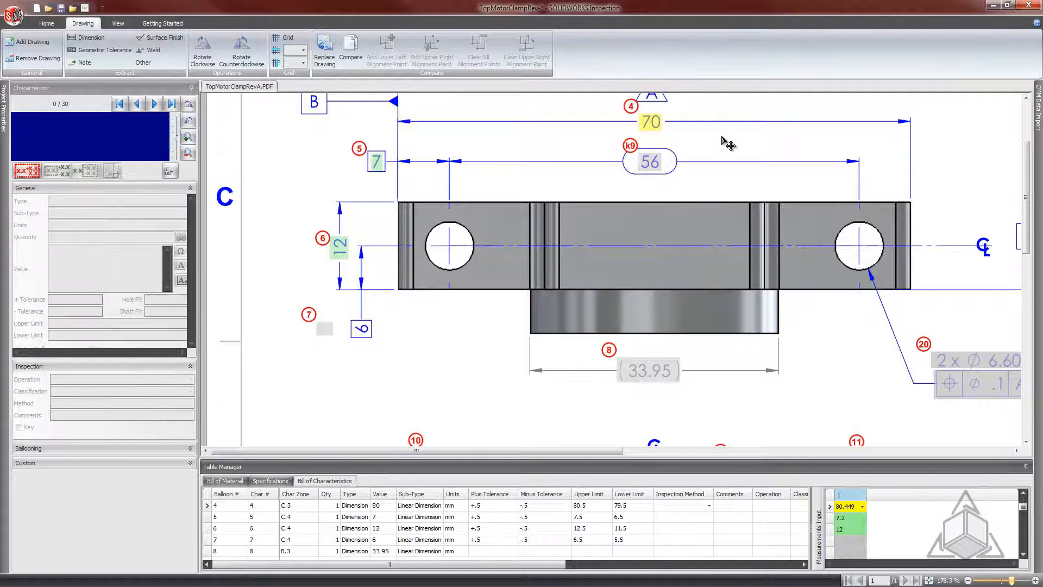
- Record a measurement of 6 for the side view's 6 dimension at balloon 12
scroll(728, 144, down, 2)
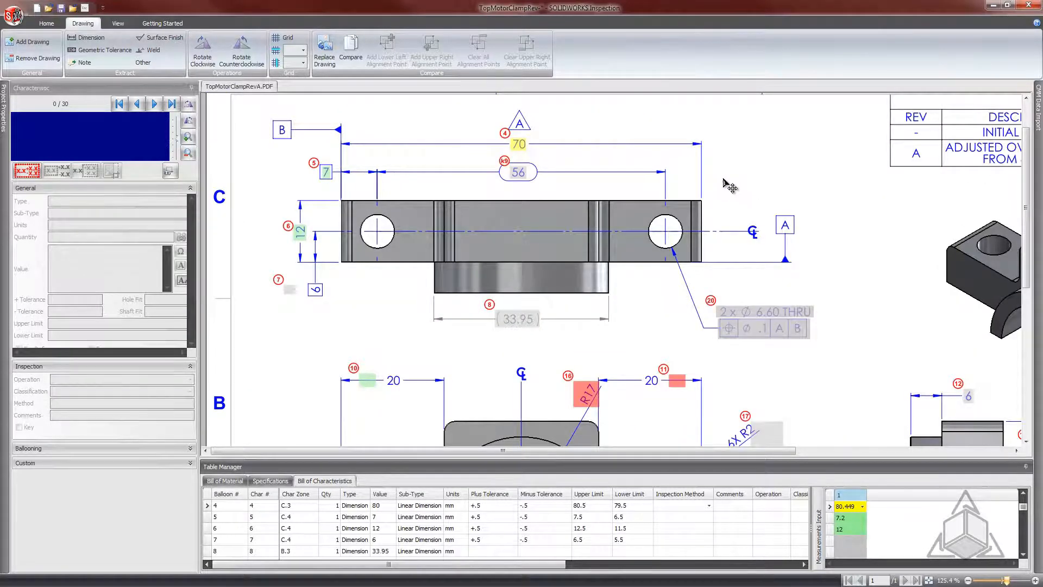
scroll(918, 358, up, 1)
scroll(938, 389, down, 3)
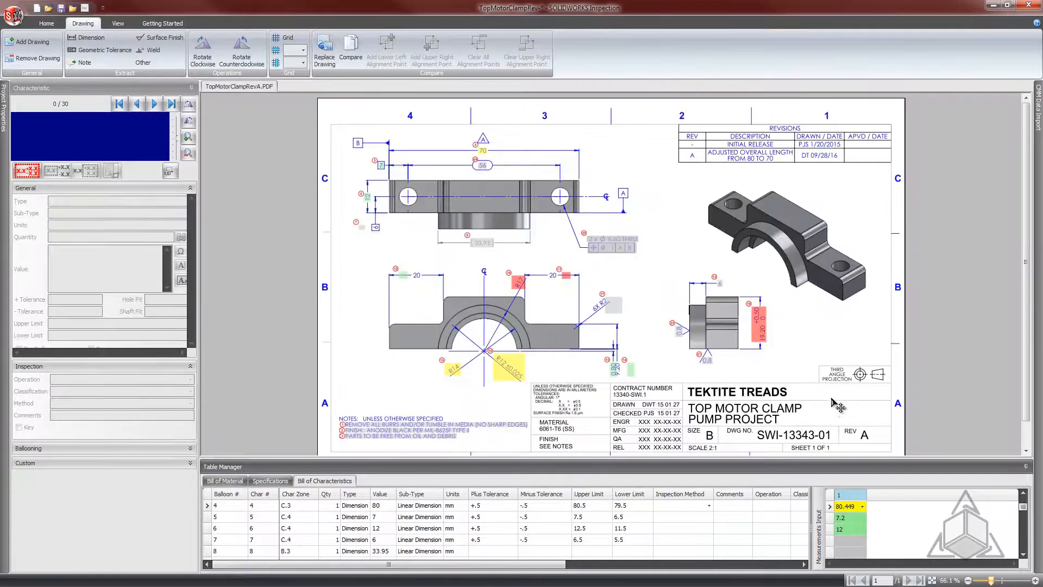
scroll(820, 380, up, 2)
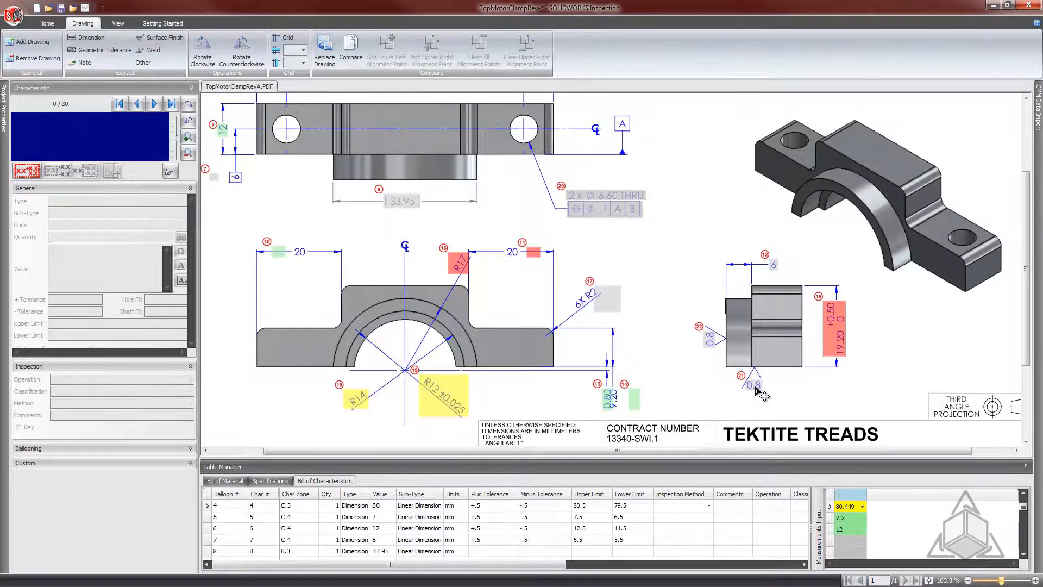
click(755, 386)
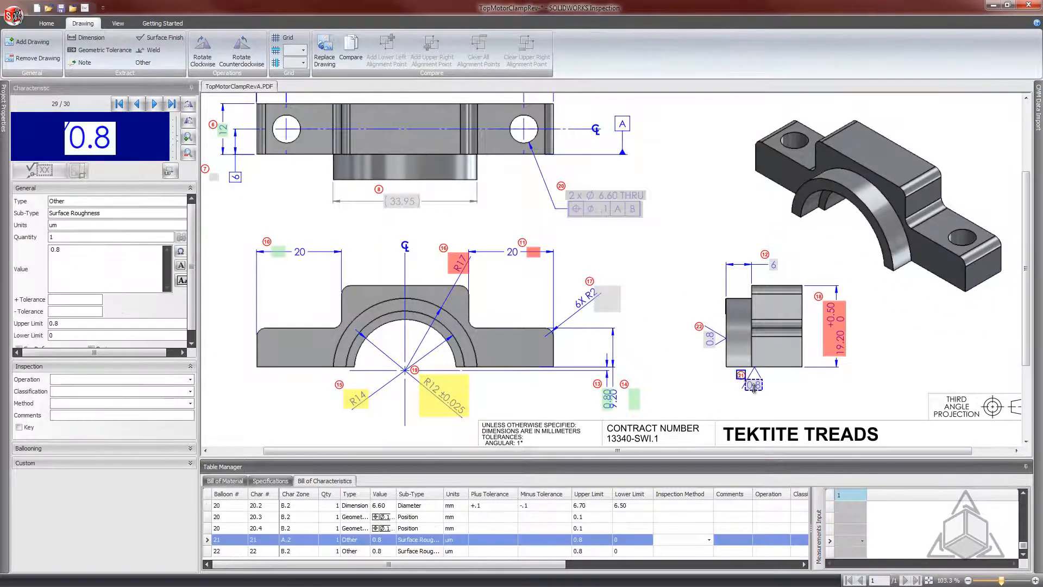
click(774, 264)
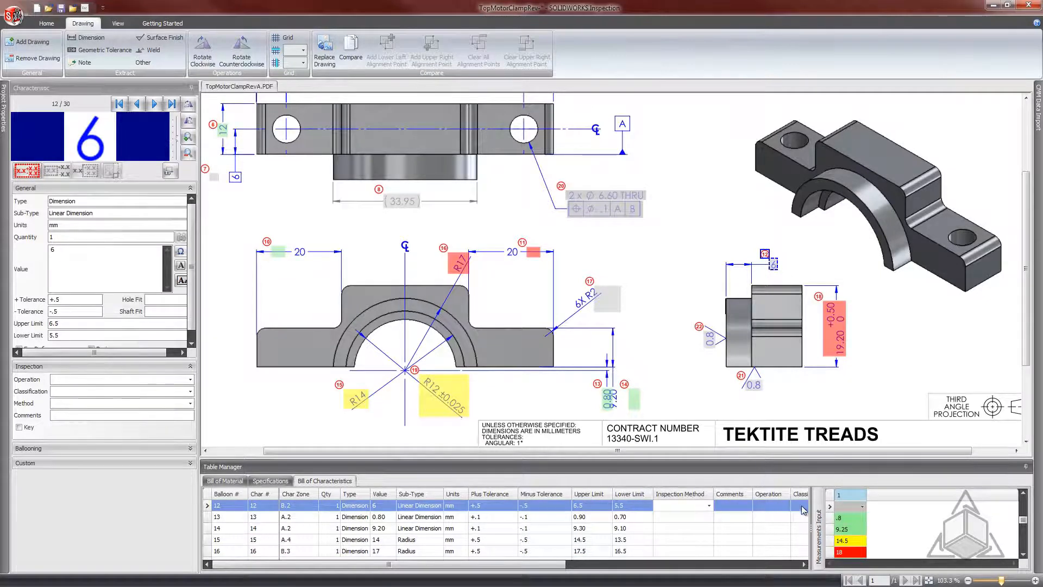
click(846, 506)
key(Return)
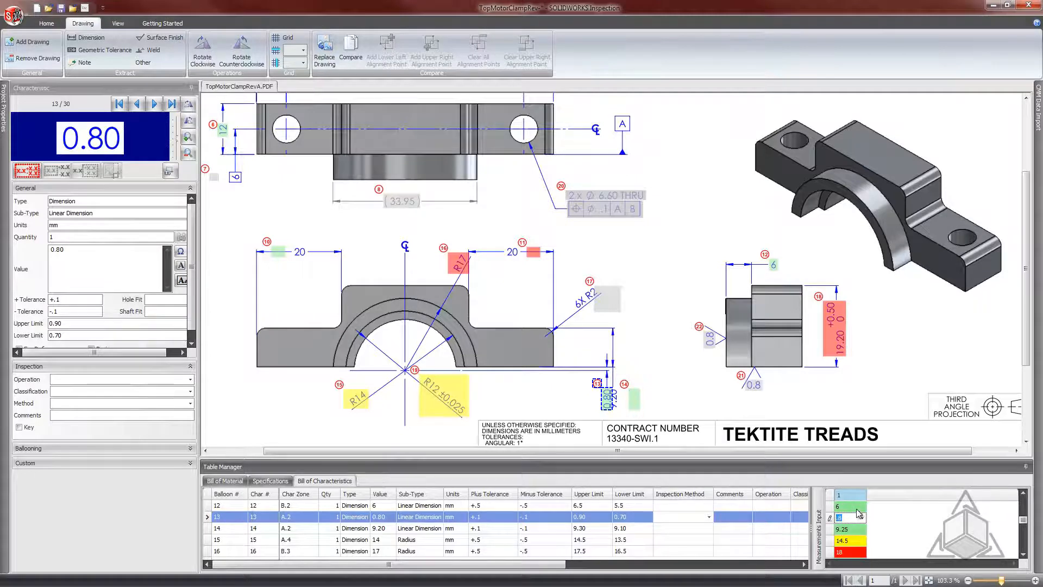
- View the multiple-value entry for balloon 12's measurement and close it without adding values
click(853, 508)
click(864, 507)
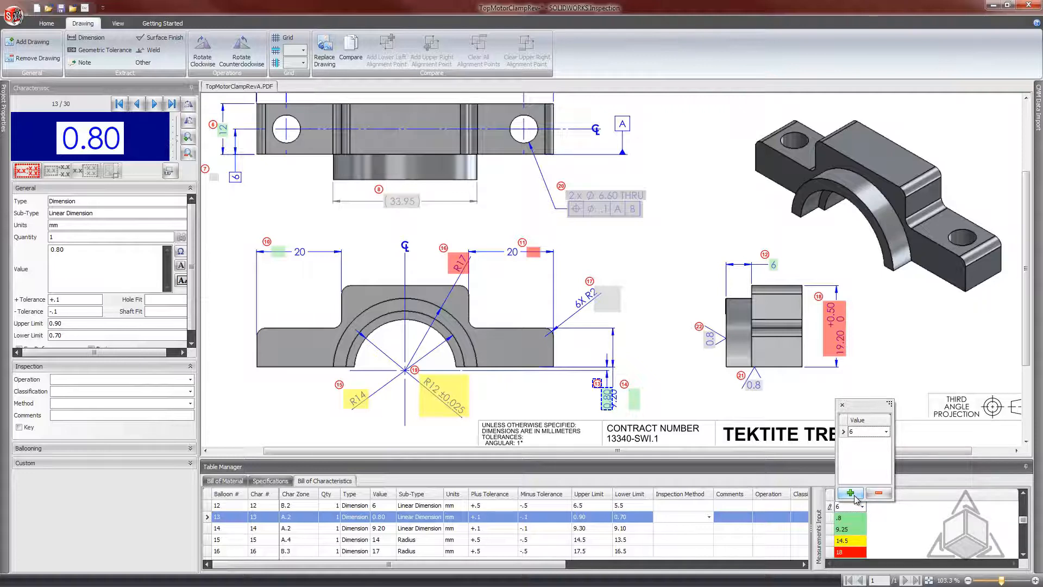
click(911, 349)
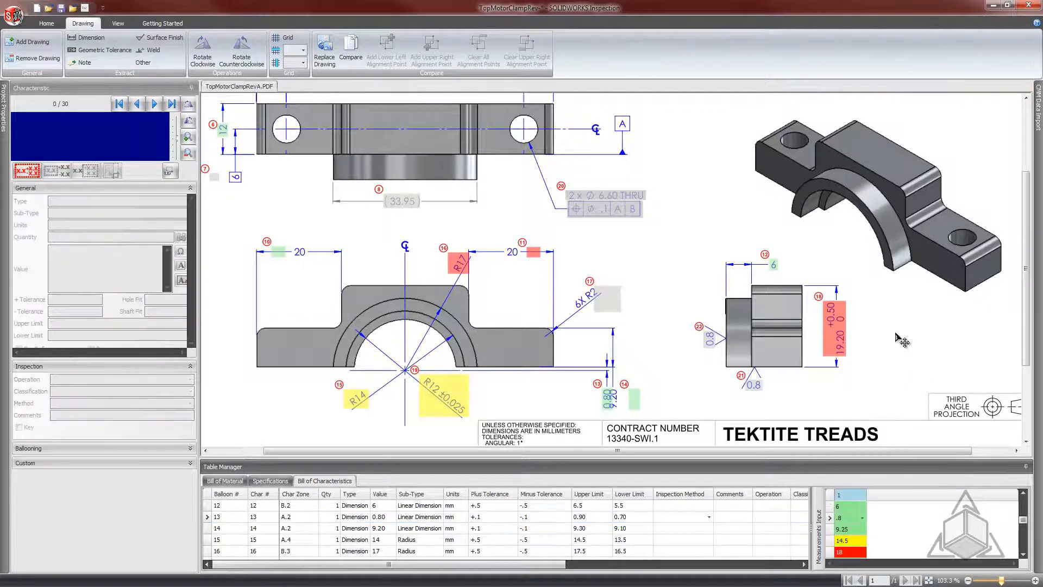
- Add measurement columns 2 and 3 to the measurements input table
mouse_move(1039, 114)
right_click(857, 499)
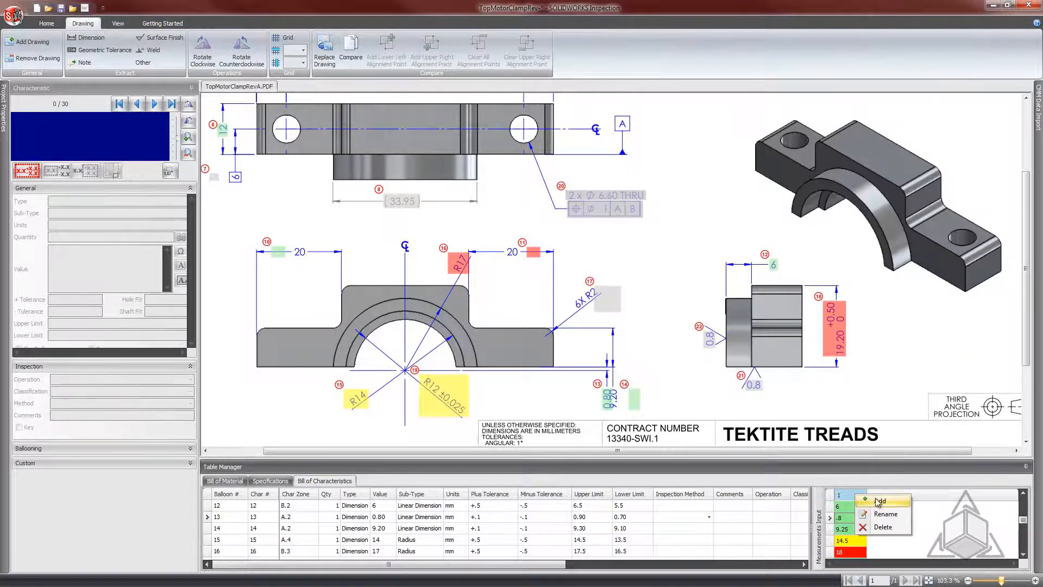
click(878, 501)
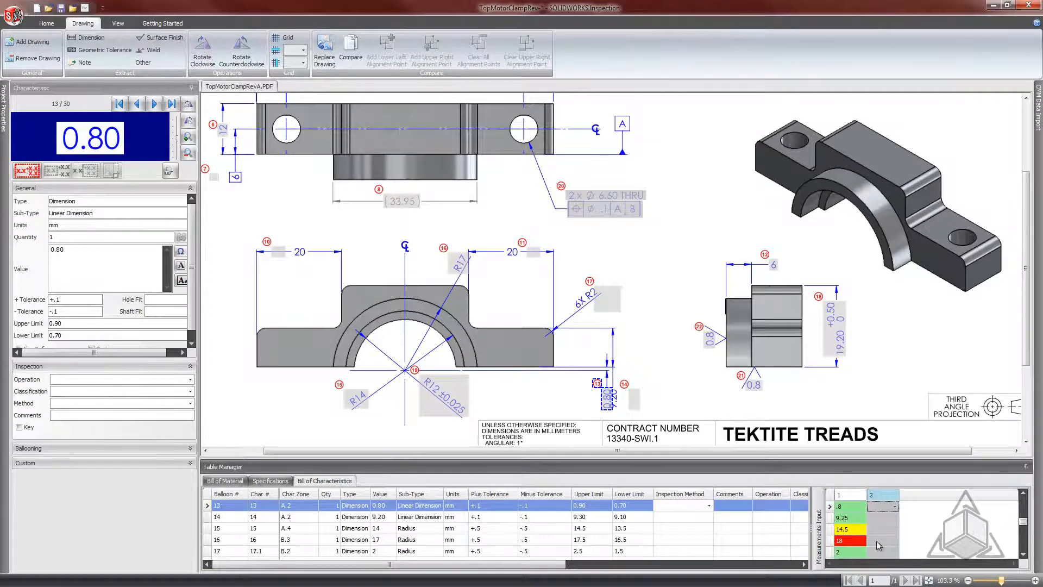
right_click(876, 492)
click(911, 498)
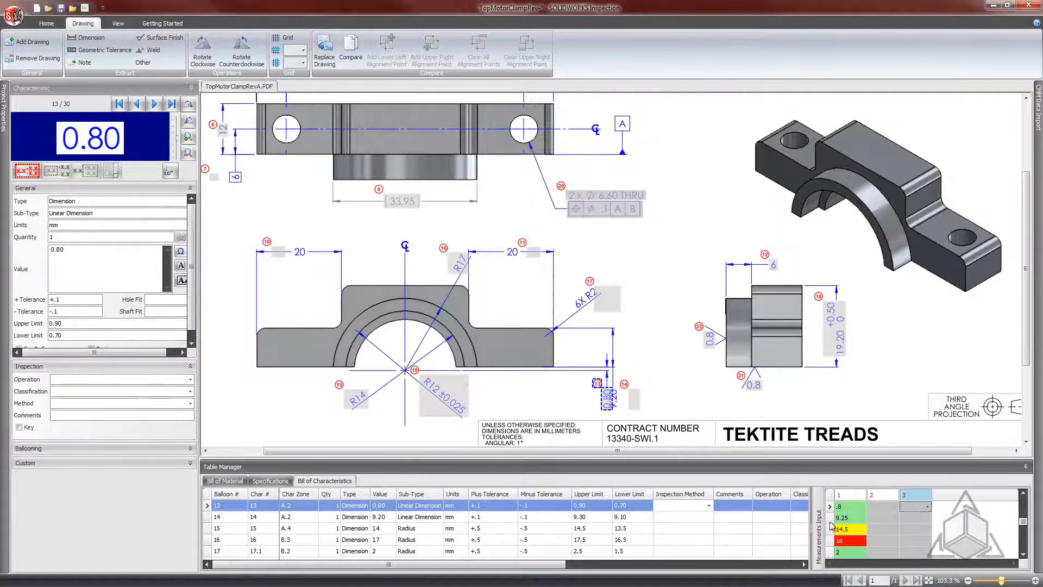
click(675, 359)
- Select the position tolerance frame of the 2 x 6.60 THRU holes at balloon 20 to view its properties
scroll(656, 414, up, 1)
scroll(653, 411, down, 3)
scroll(597, 315, up, 2)
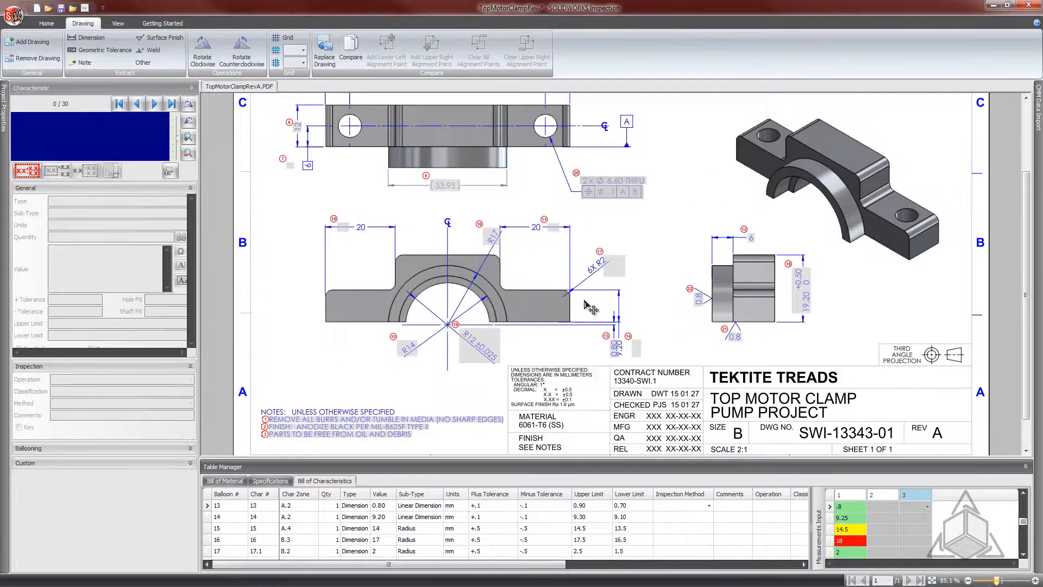
click(598, 183)
click(602, 197)
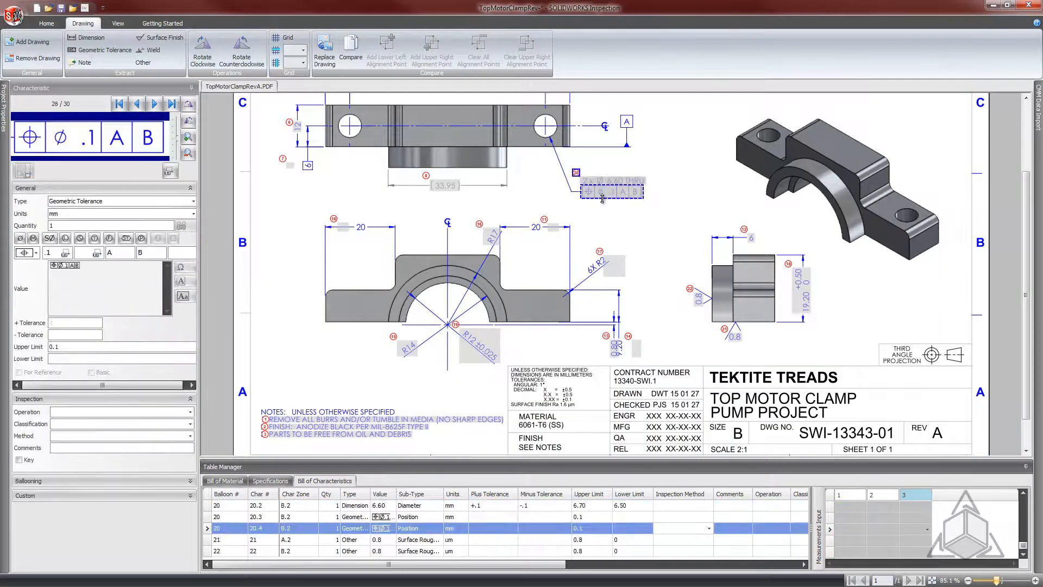
- Realign the capture region onto the 6X R2 dimension at balloon 17 and rotate its captured image until the text is level
click(605, 270)
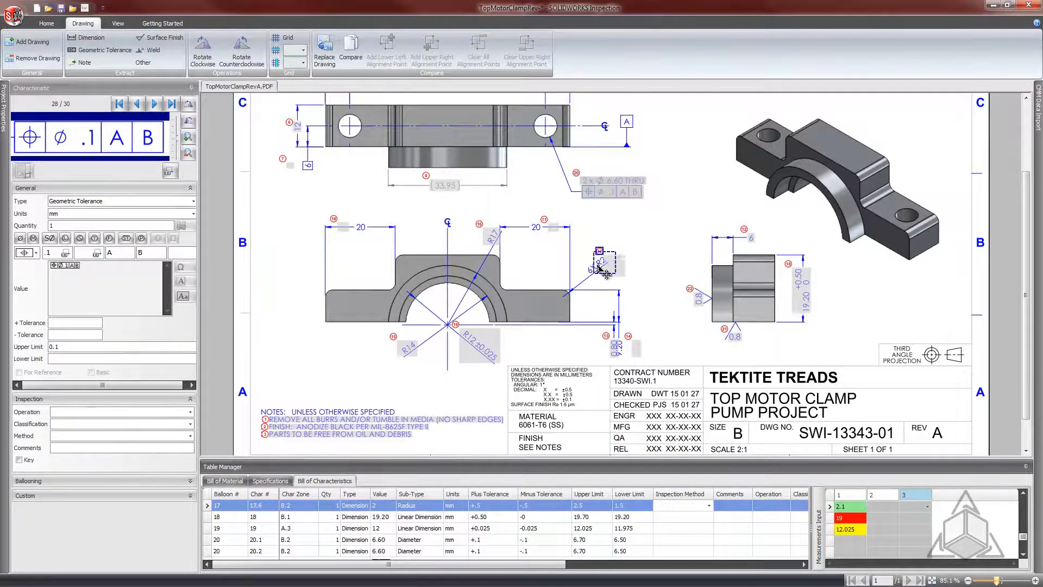
drag(597, 265, 596, 267)
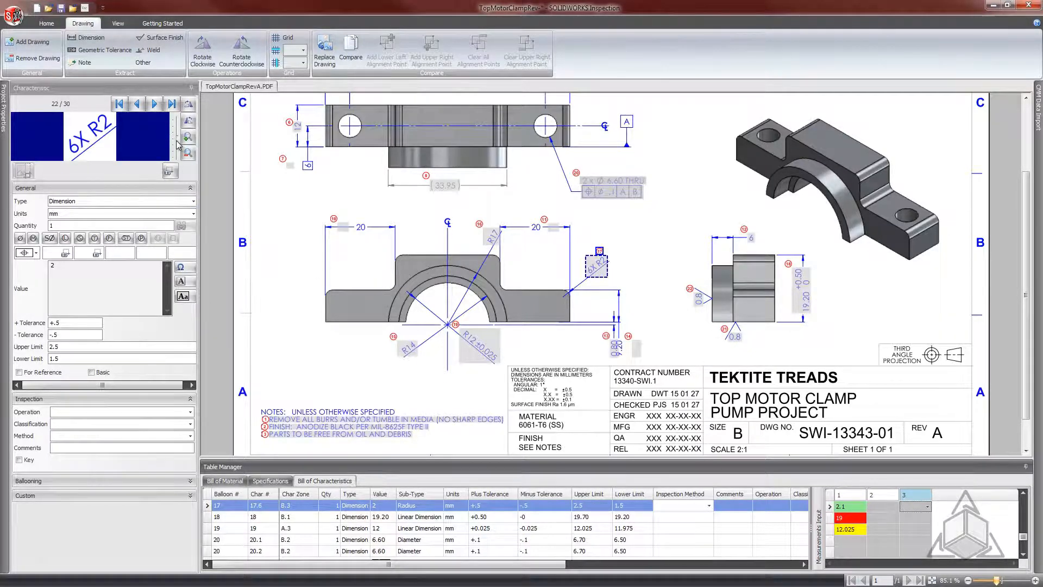
click(188, 122)
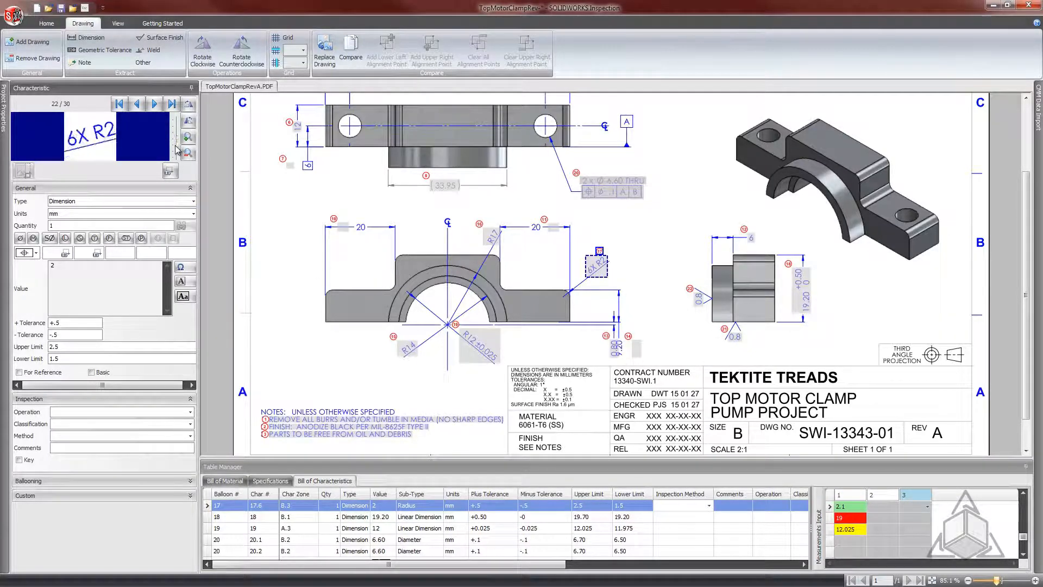
drag(175, 146, 175, 147)
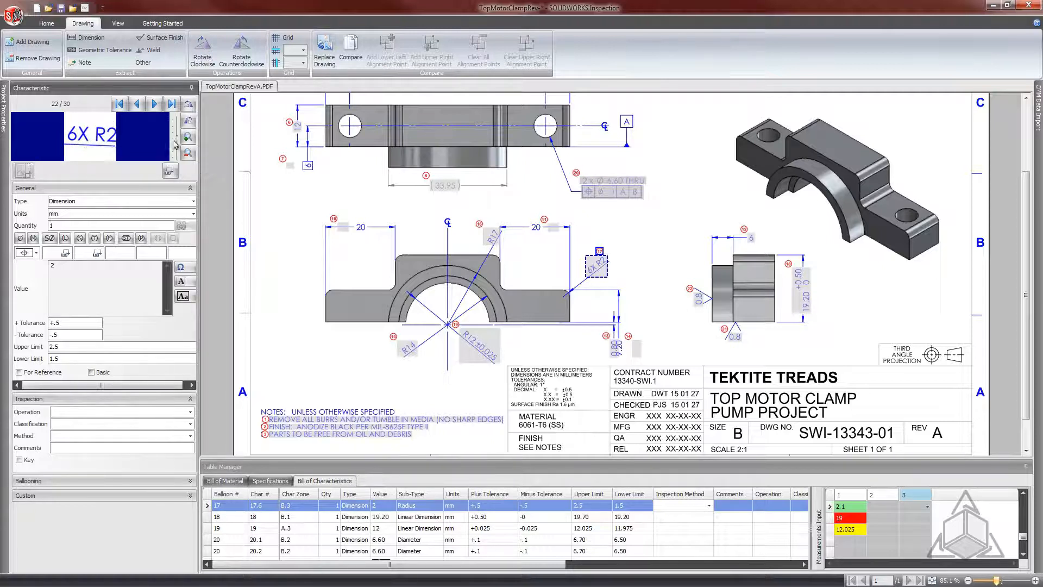
drag(176, 140, 176, 137)
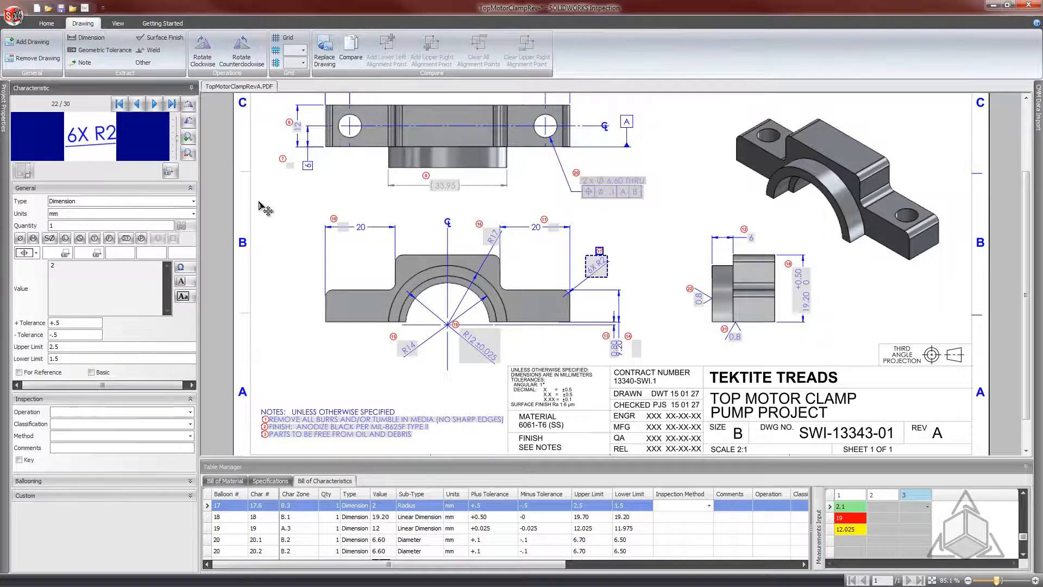
click(286, 230)
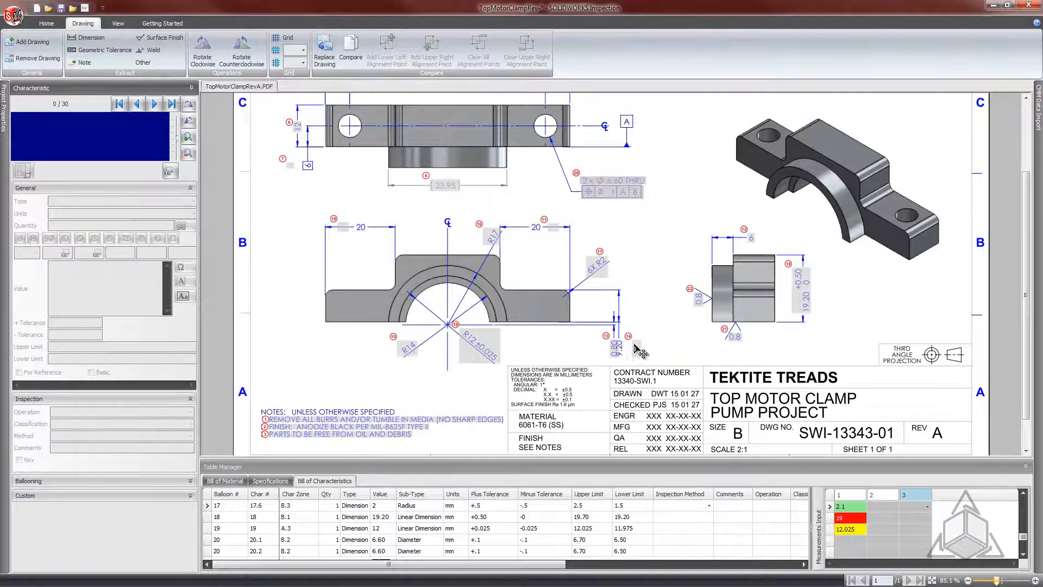
- Re-read the R12 ±0.025 dimension at balloon 19 as a Radius and select its column 1 measurement to colour the drawing by status
click(491, 345)
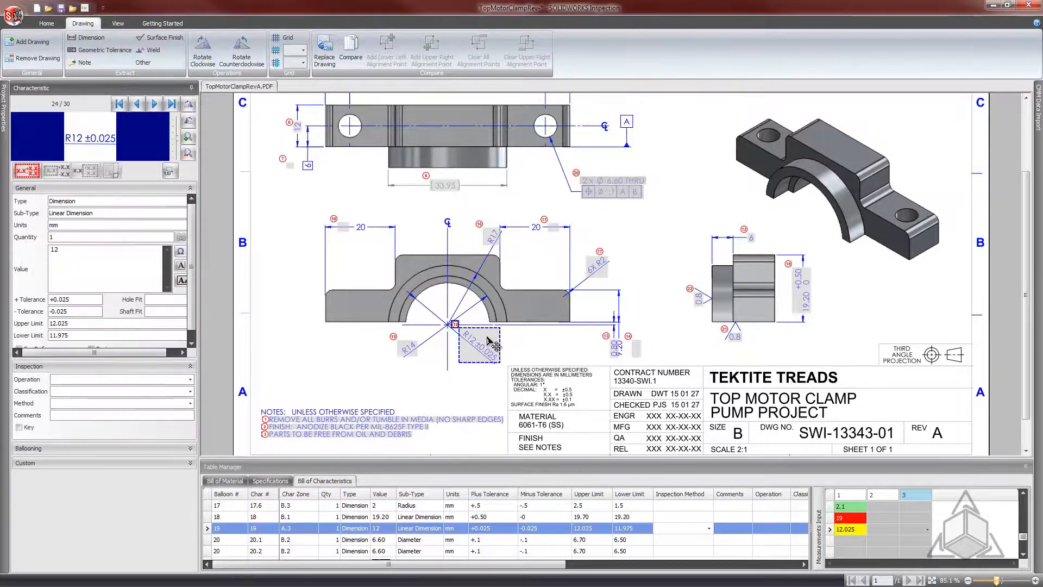
click(22, 170)
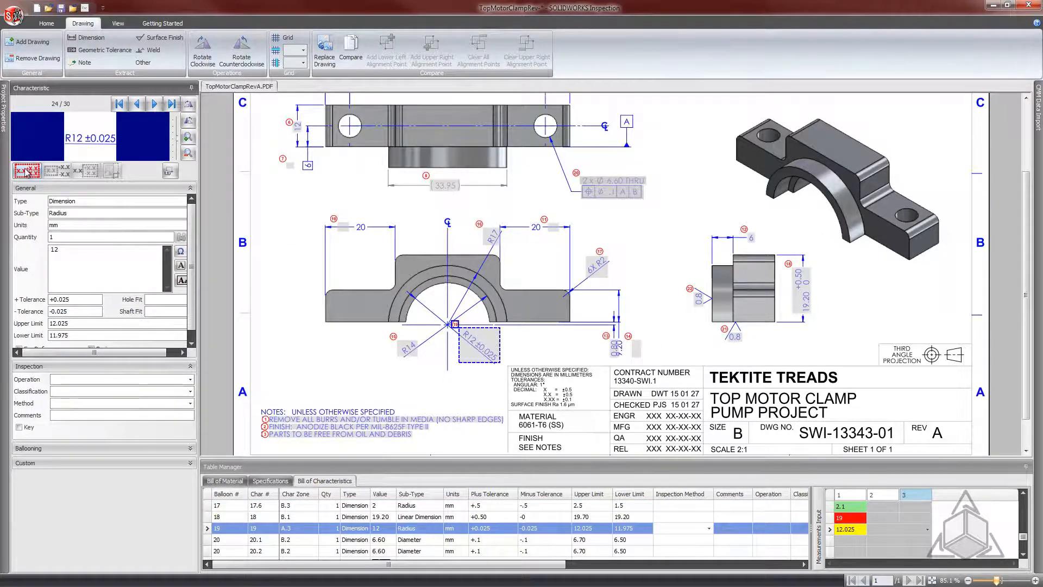
click(330, 380)
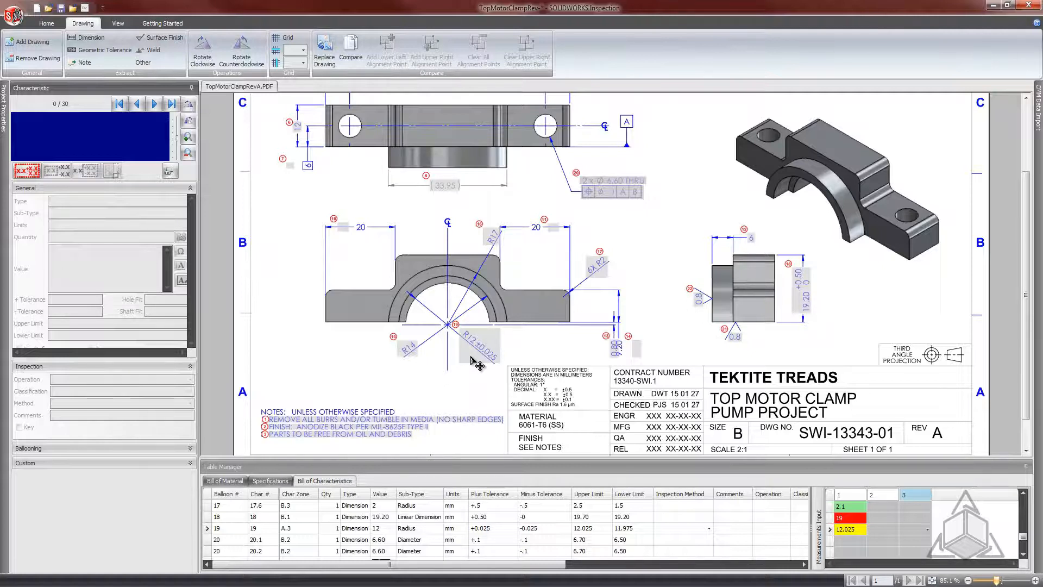
click(476, 363)
click(846, 529)
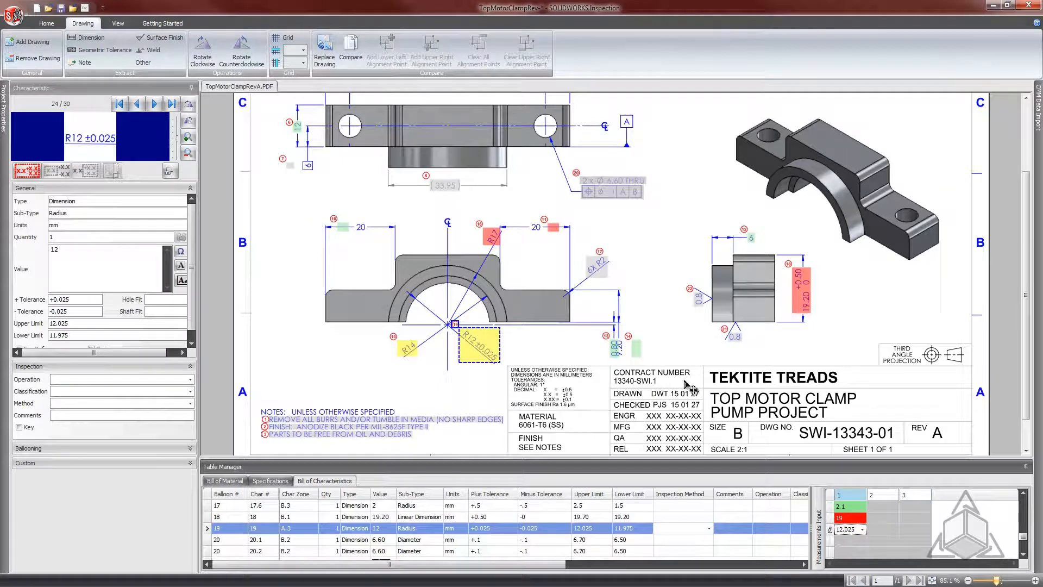
- Realign the capture regions onto the two 20 dimensions at balloons 11 and 10, and move balloon 10 above its dimension
drag(555, 231, 538, 231)
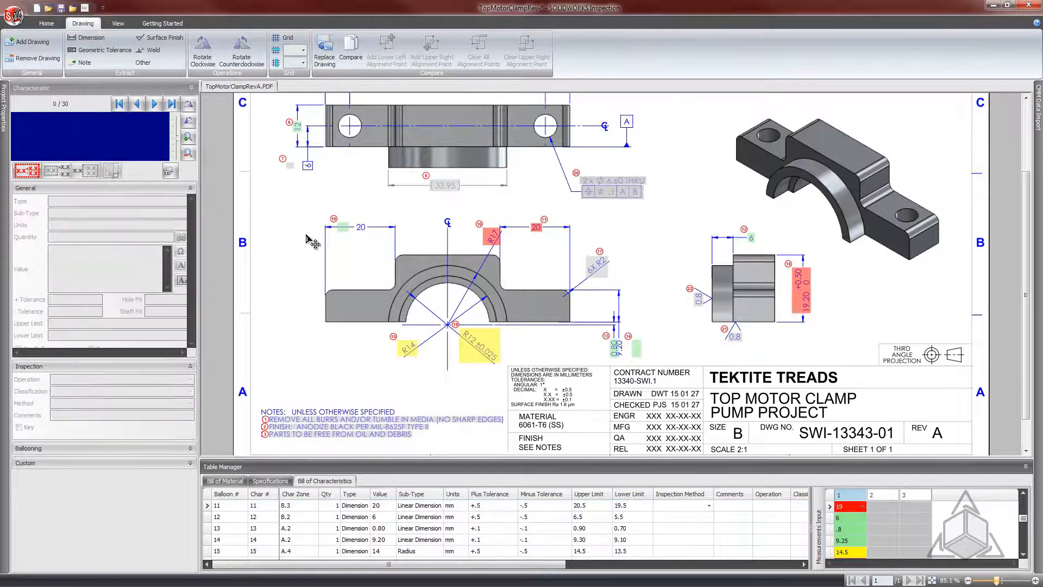
click(362, 232)
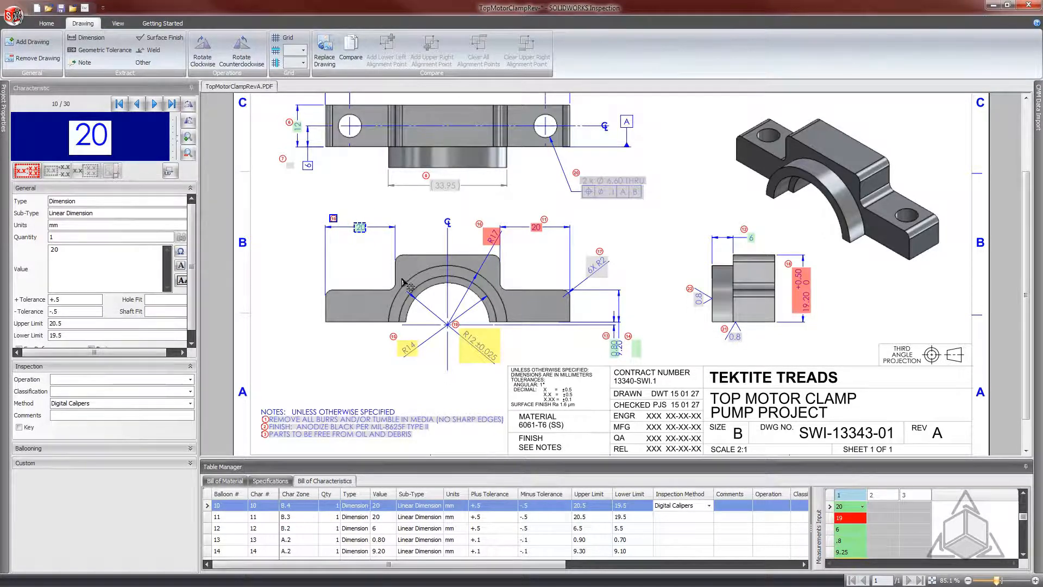
drag(350, 222, 352, 223)
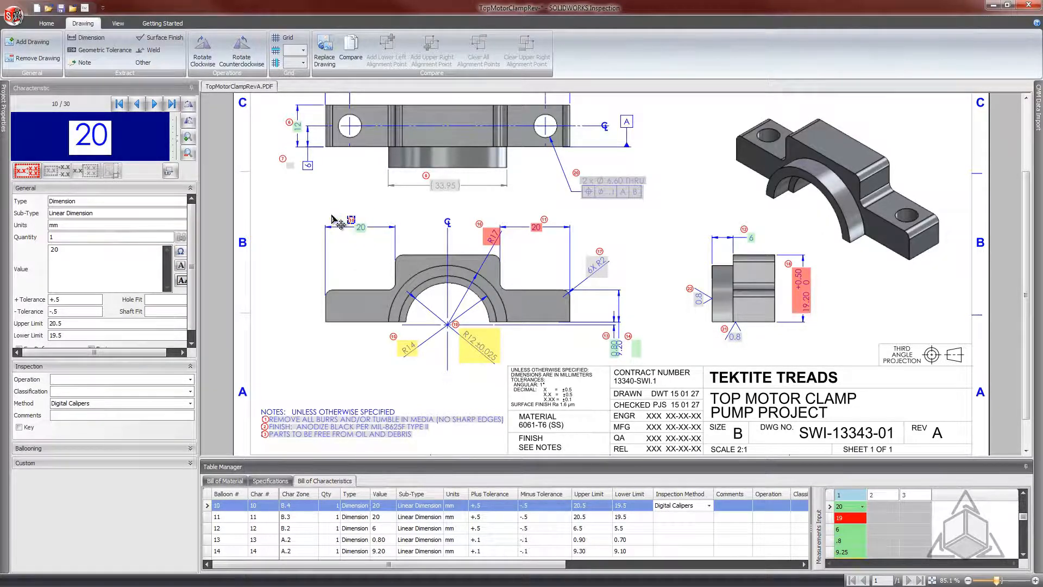
click(332, 216)
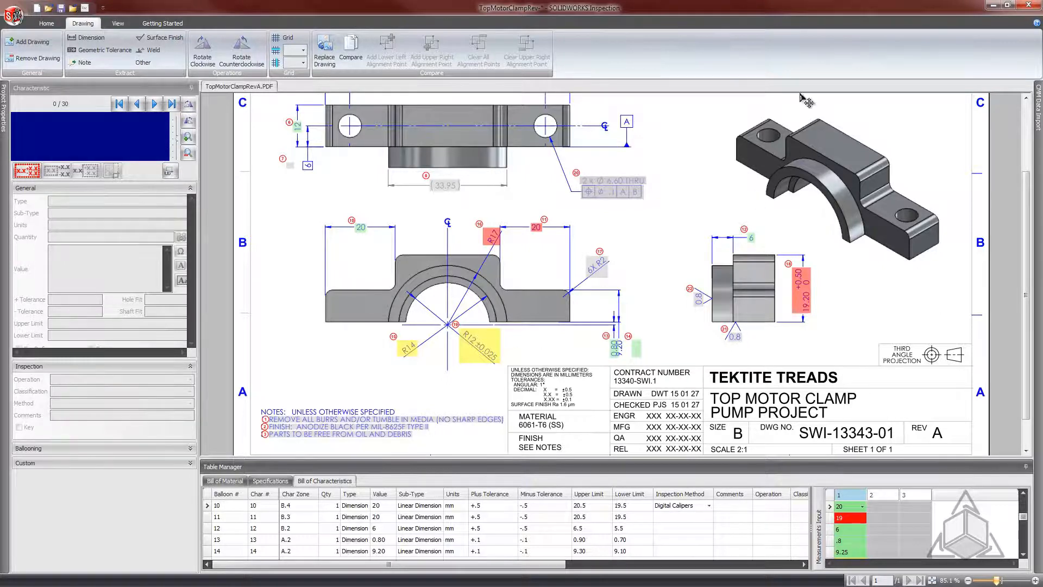
- Minimize SOLIDWORKS Inspection and switch to the presentation's Ease of Use slide
click(993, 5)
click(683, 165)
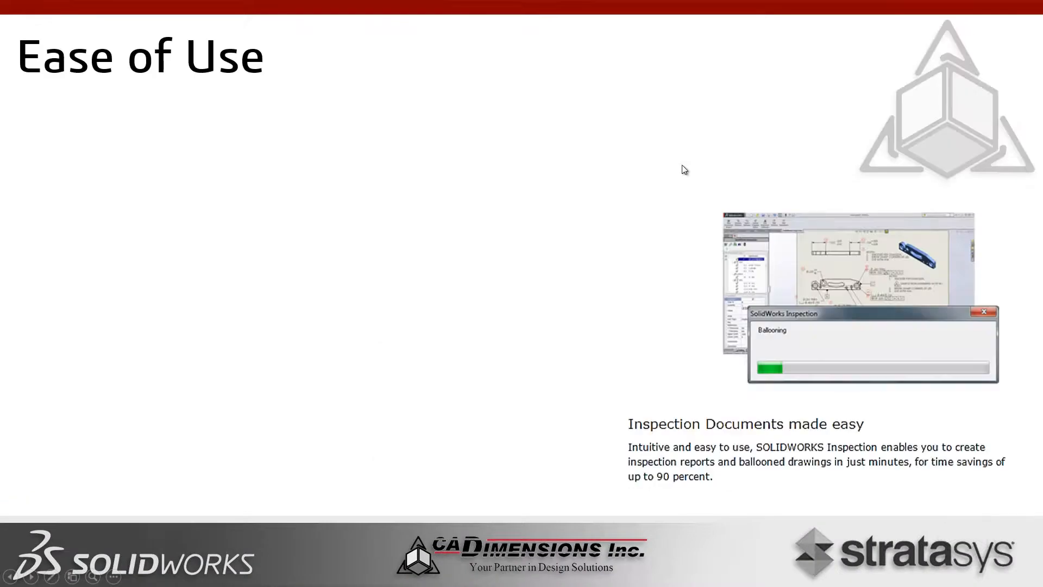